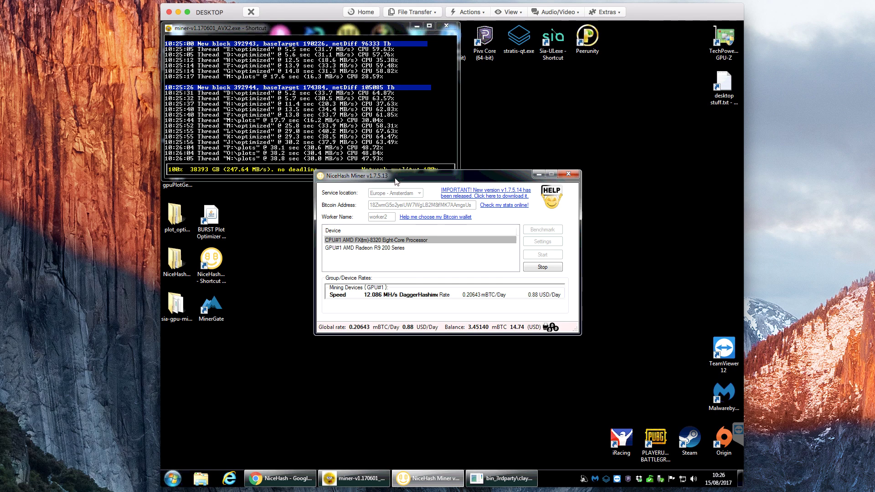
Step: Minimise the miner-v1.170601_AVX2 console and reposition the NiceHash Miner v1.7.5.13 window on the desktop
{"action": "left_click_drag", "start_coordinate": [367, 181], "coordinate": [400, 179]}
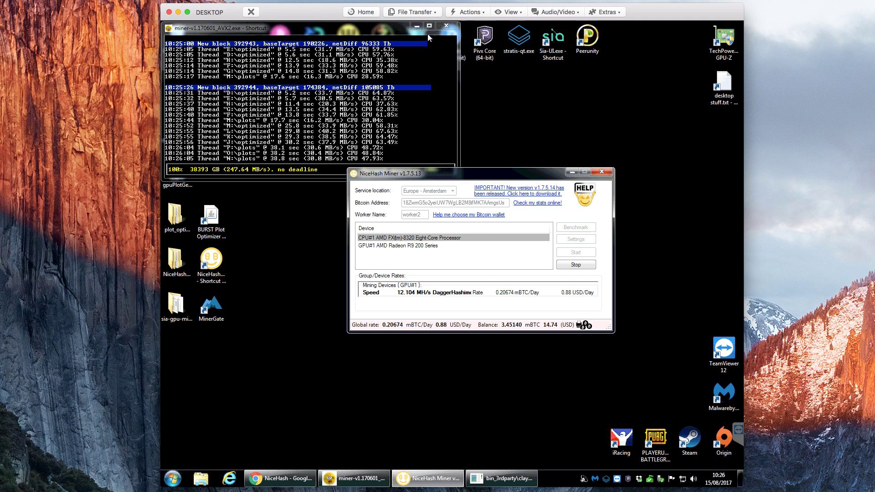
{"action": "left_click", "coordinate": [416, 25]}
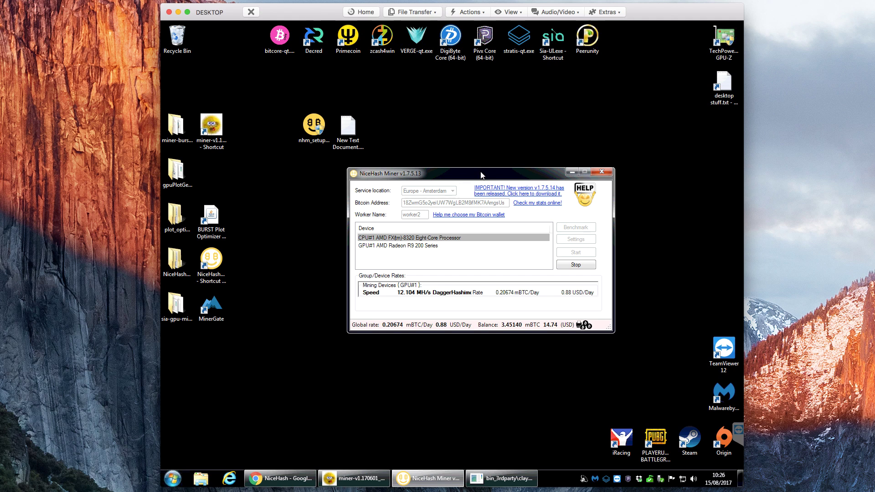
{"action": "left_click_drag", "start_coordinate": [489, 176], "coordinate": [453, 173]}
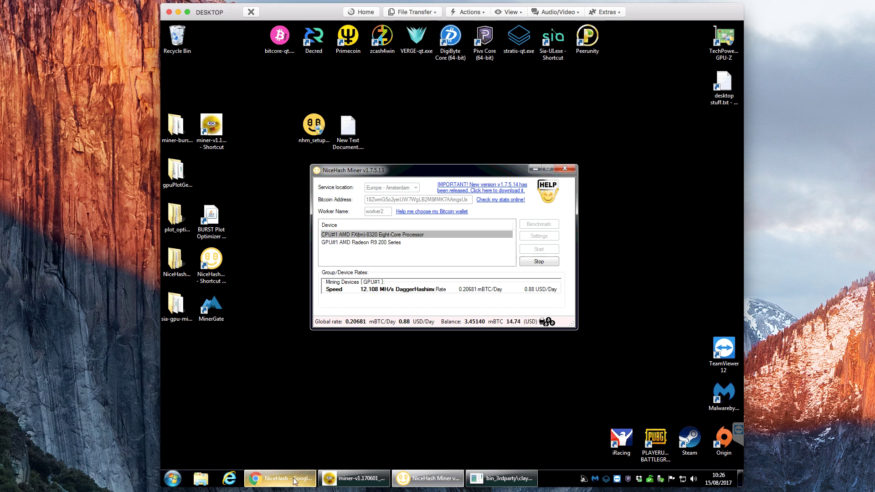
Step: Switch to Chrome, view the NiceHash Miner download page through the site's hashing power selling section, and minimise the browser
{"action": "mouse_move", "coordinate": [280, 478]}
{"action": "left_click", "coordinate": [325, 428]}
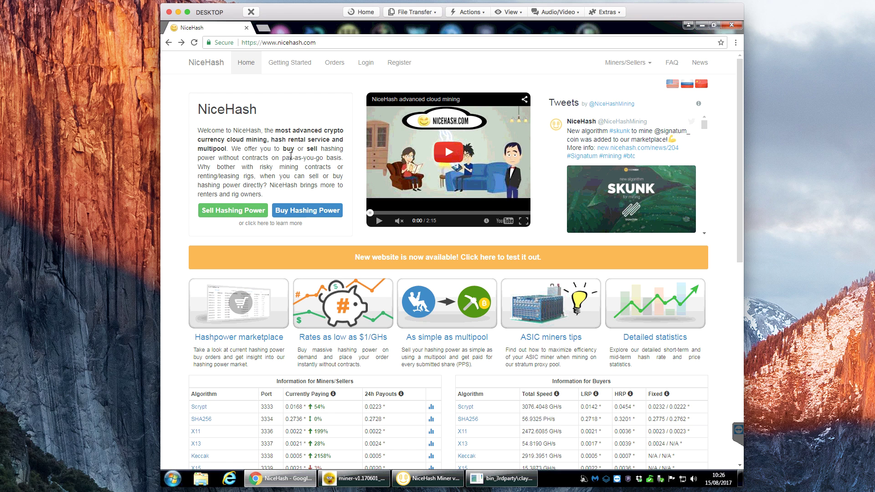
{"action": "left_click", "coordinate": [232, 212]}
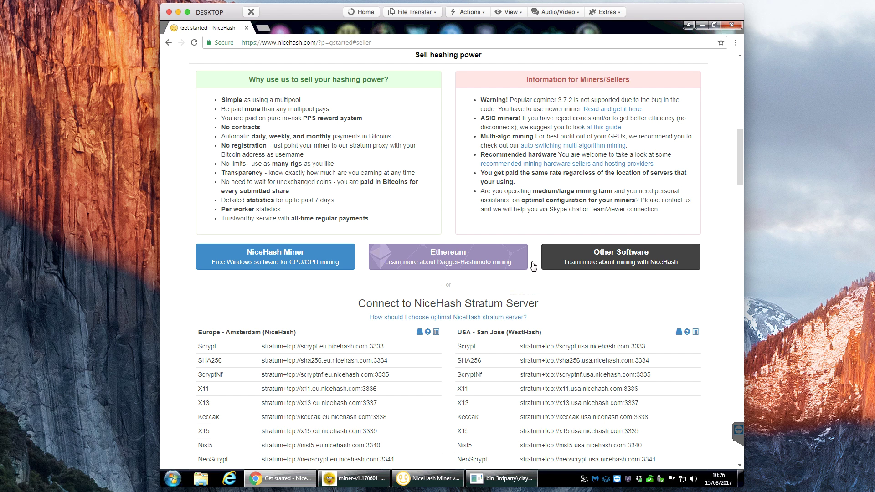
{"action": "left_click", "coordinate": [277, 259]}
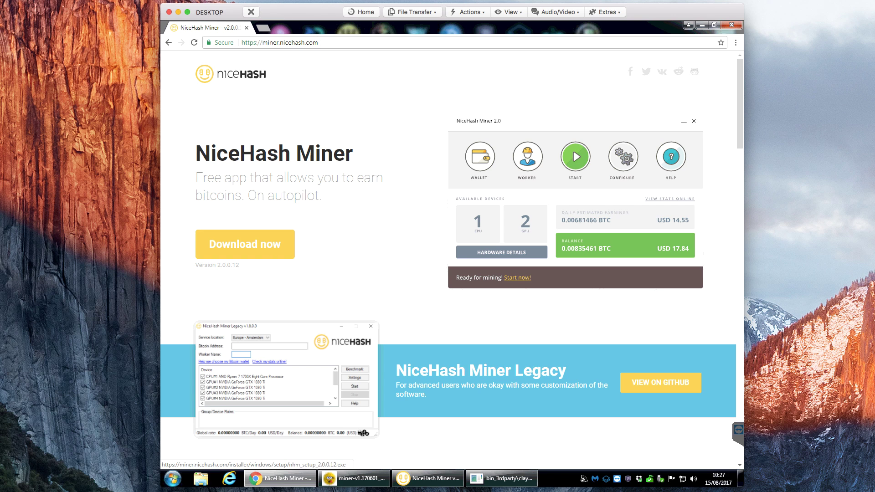
{"action": "left_click", "coordinate": [700, 28]}
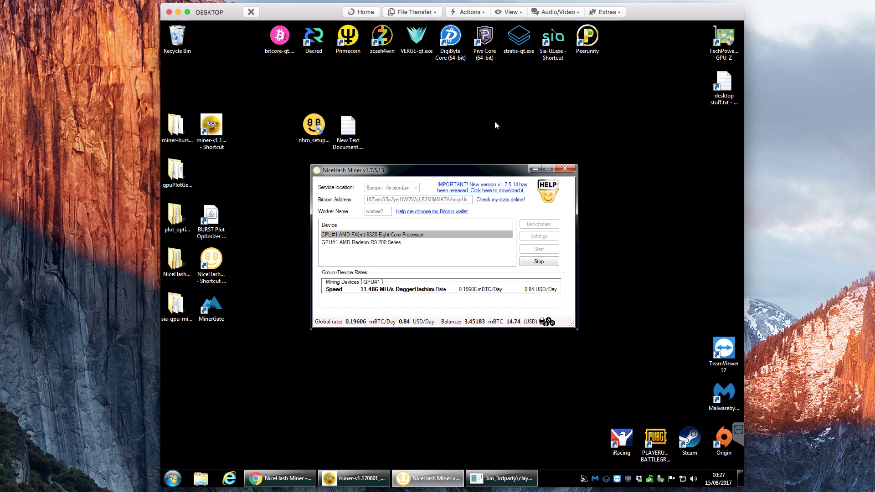
Step: Stop mining in NiceHash Miner v1.7.5.13 and close both it and the miner-v1.170601 console
{"action": "left_click", "coordinate": [318, 136]}
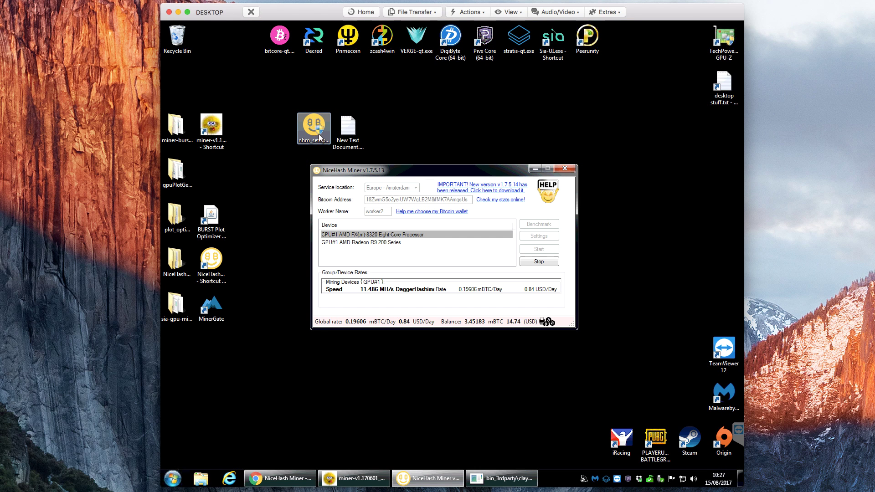
{"action": "left_click", "coordinate": [349, 324]}
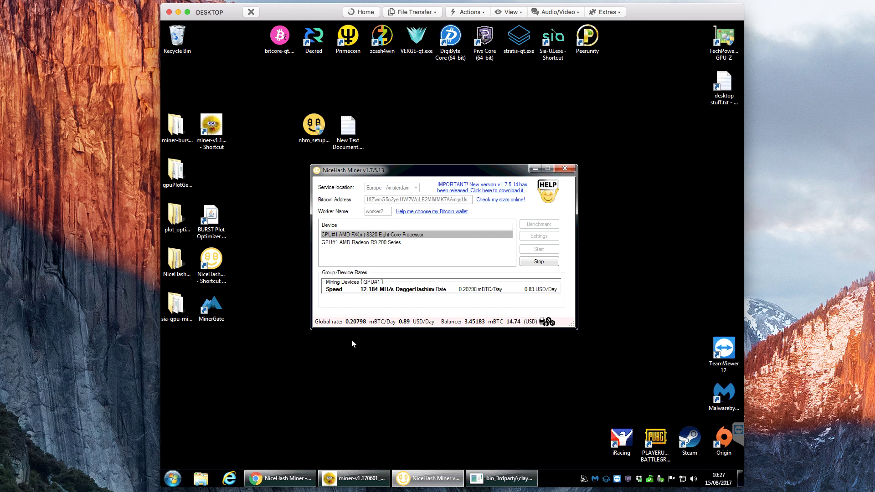
{"action": "left_click", "coordinate": [539, 262]}
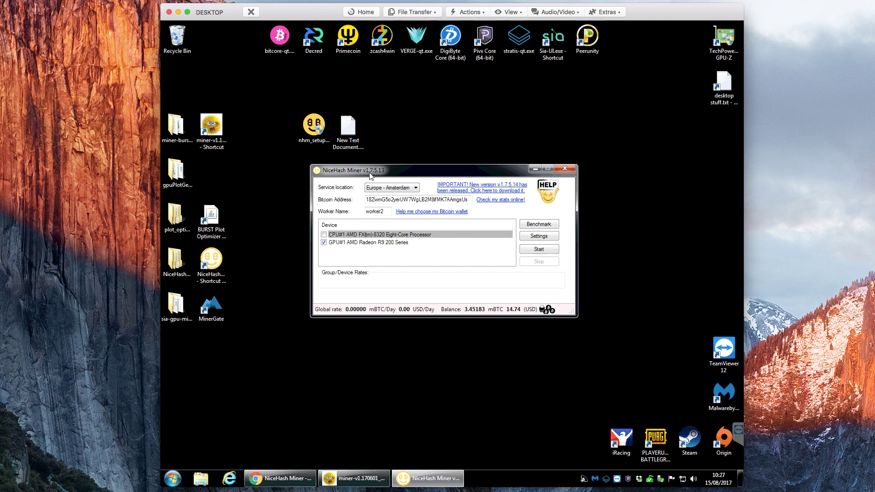
{"action": "left_click", "coordinate": [564, 168]}
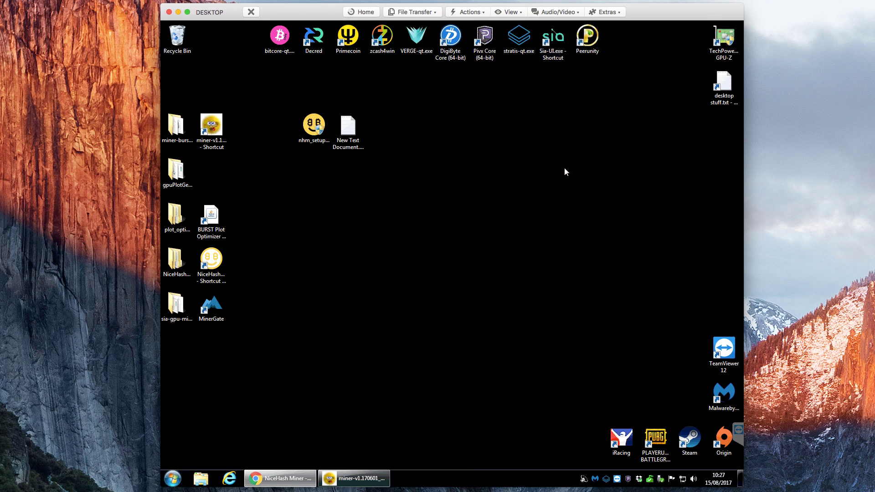
{"action": "left_click", "coordinate": [359, 484]}
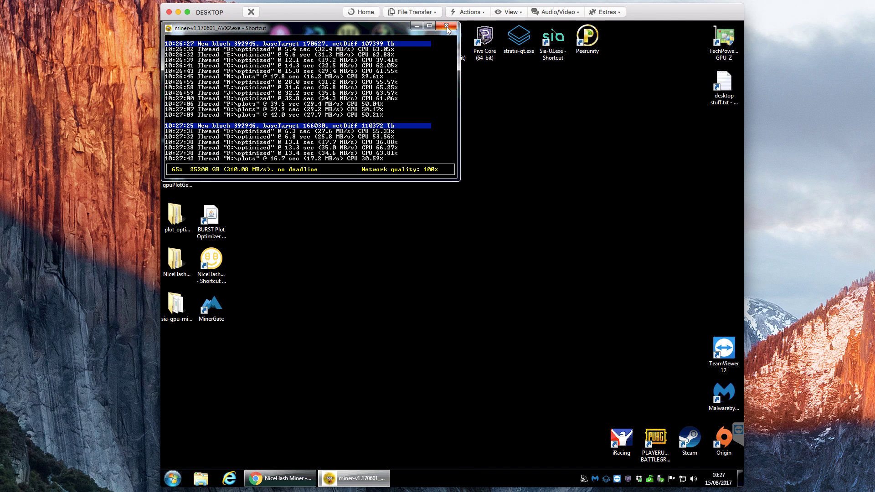
{"action": "left_click", "coordinate": [446, 27]}
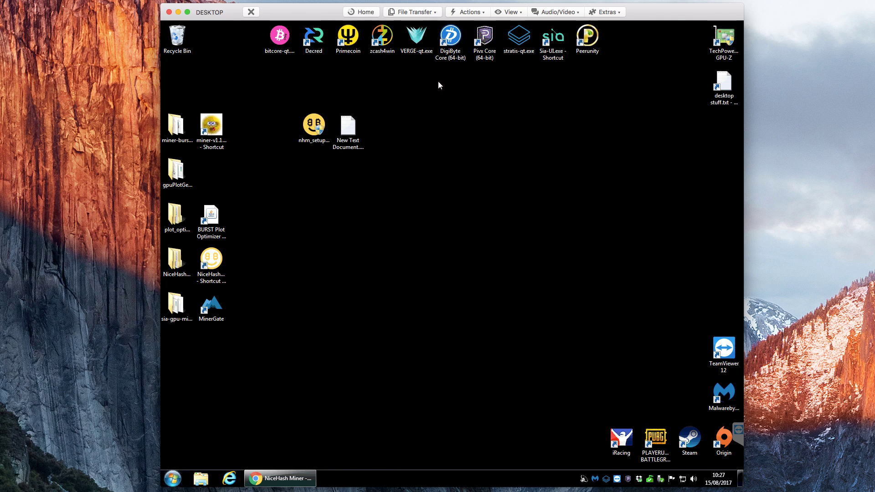
Step: Run the NiceHash Miner 2.0.0.12 installer from the desktop, allow it to make changes and accept the license agreement
{"action": "left_click", "coordinate": [313, 130]}
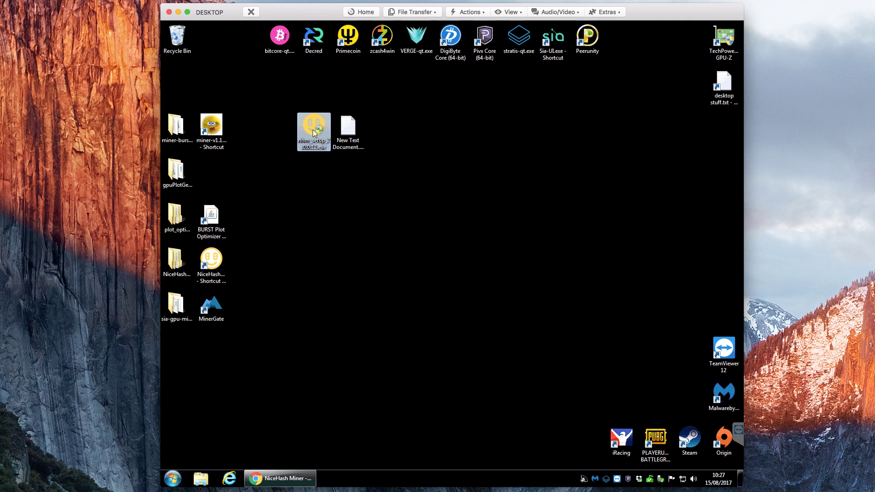
{"action": "double_click", "coordinate": [313, 132]}
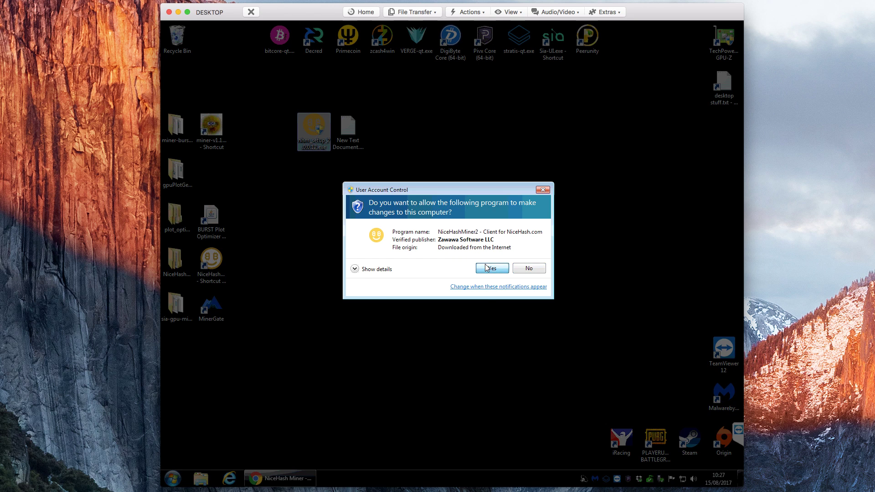
{"action": "left_click", "coordinate": [490, 268]}
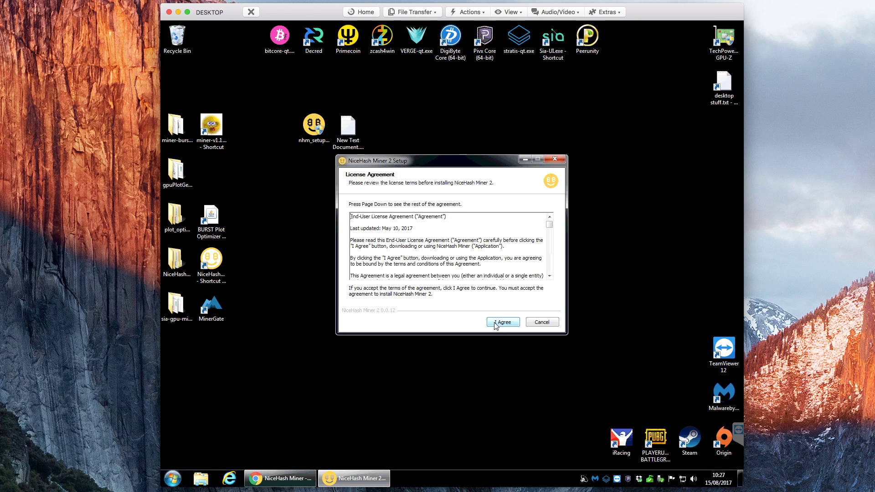
{"action": "left_click", "coordinate": [501, 322]}
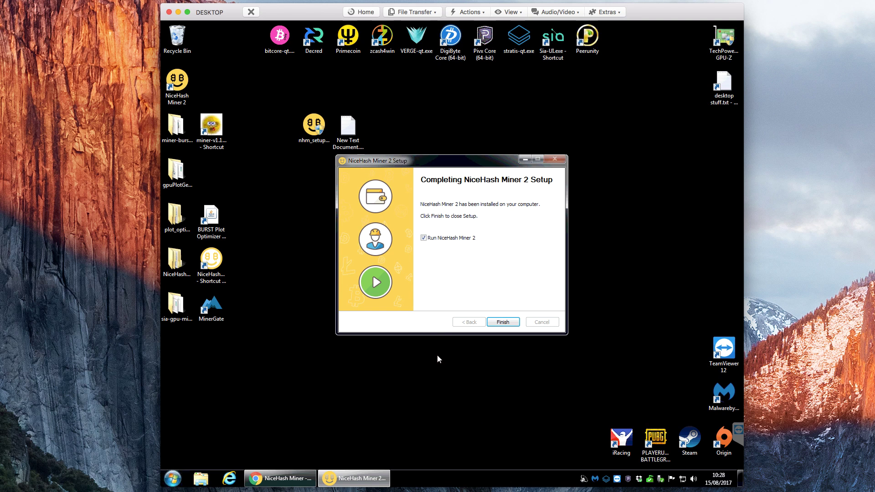
Step: Finish the setup with NiceHash Miner 2 launching, allow it to make changes, and minimise the Excavator console
{"action": "left_click", "coordinate": [504, 323]}
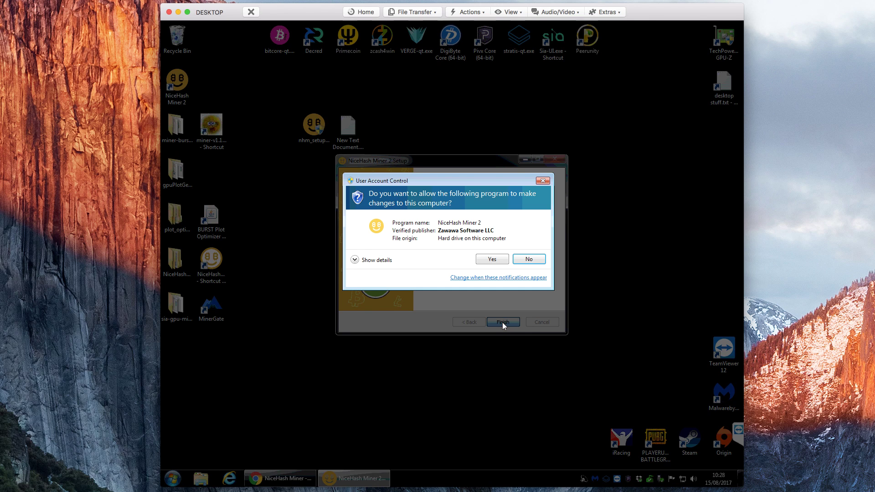
{"action": "left_click", "coordinate": [493, 259]}
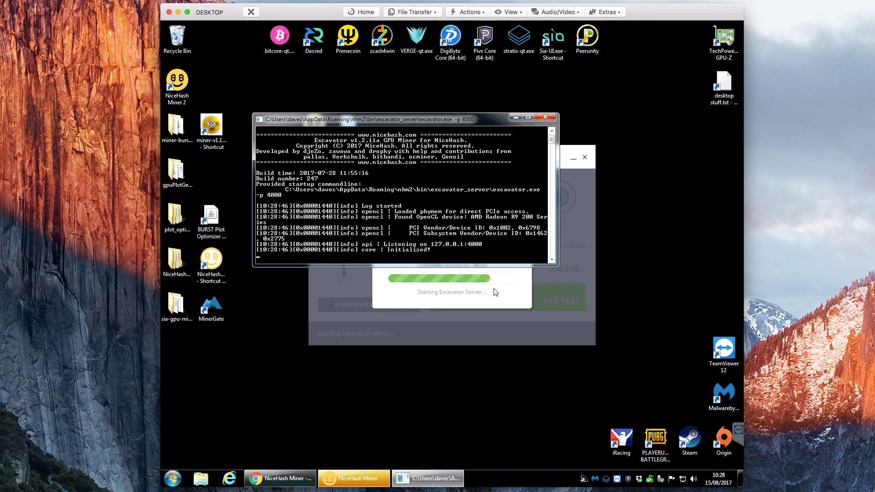
{"action": "left_click", "coordinate": [513, 301]}
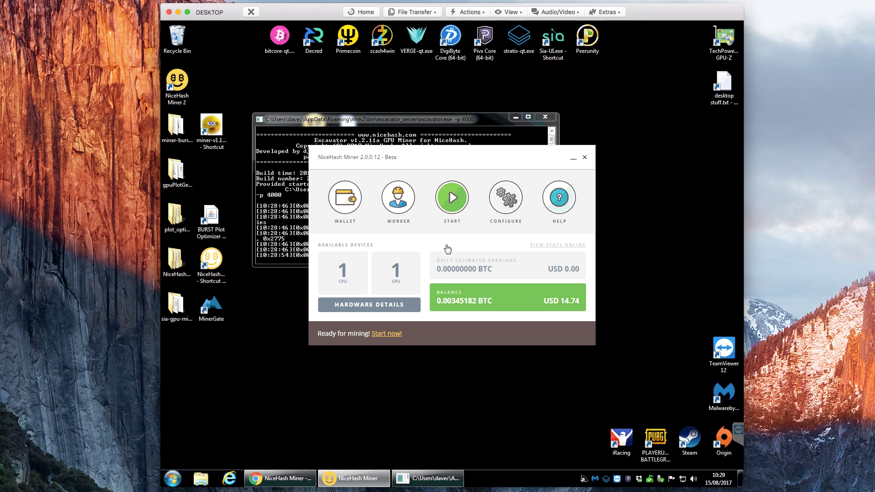
{"action": "left_click", "coordinate": [417, 119]}
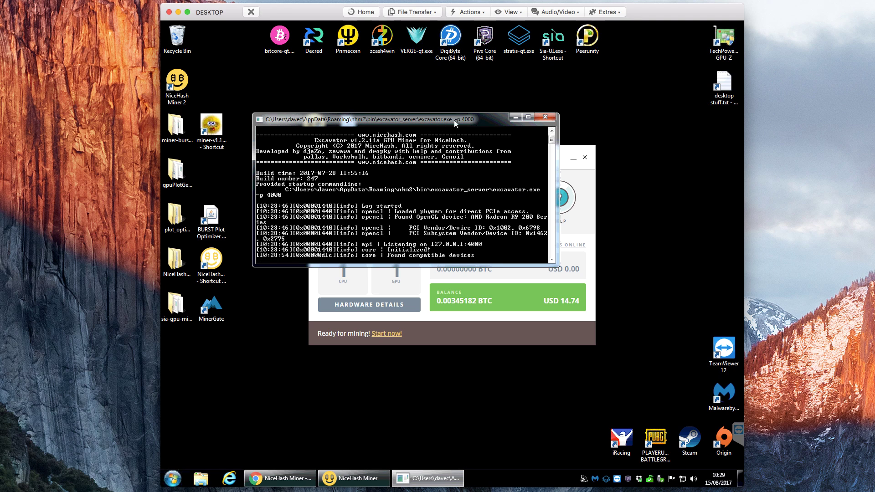
{"action": "left_click", "coordinate": [514, 117]}
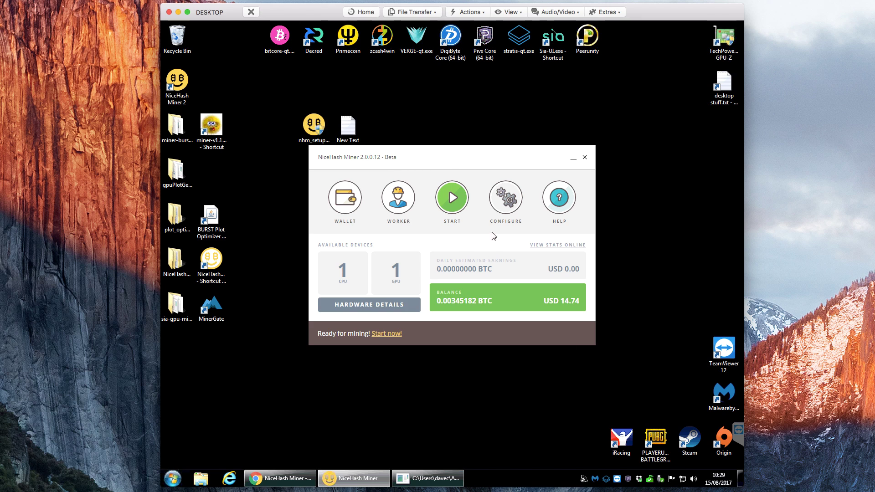
Step: Save the Bitcoin wallet address in the wallet settings and start mining
{"action": "left_click", "coordinate": [345, 204]}
{"action": "double_click", "coordinate": [418, 287]}
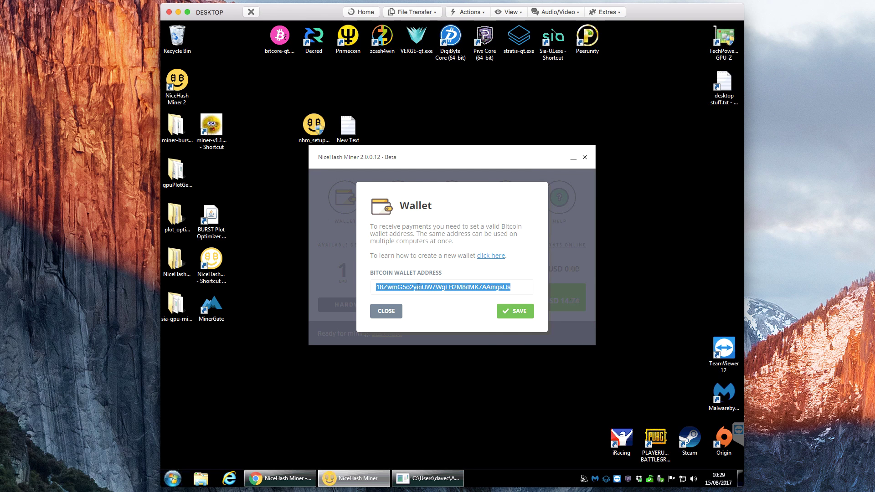
{"action": "left_click", "coordinate": [515, 311]}
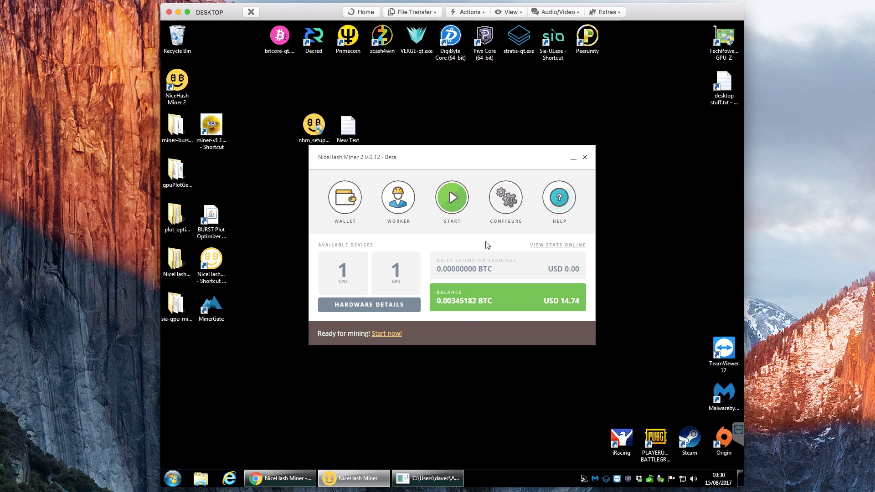
{"action": "left_click", "coordinate": [452, 199]}
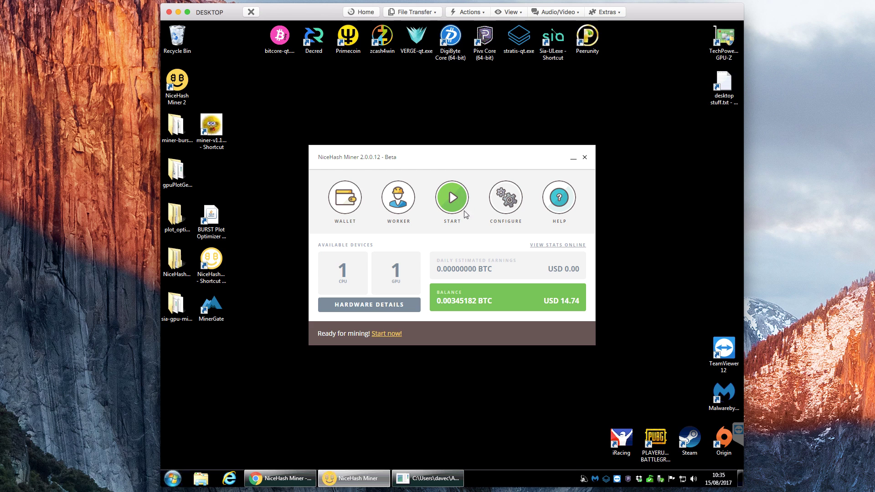
Step: Set the worker ID to worker2 and save it
{"action": "left_click", "coordinate": [394, 201]}
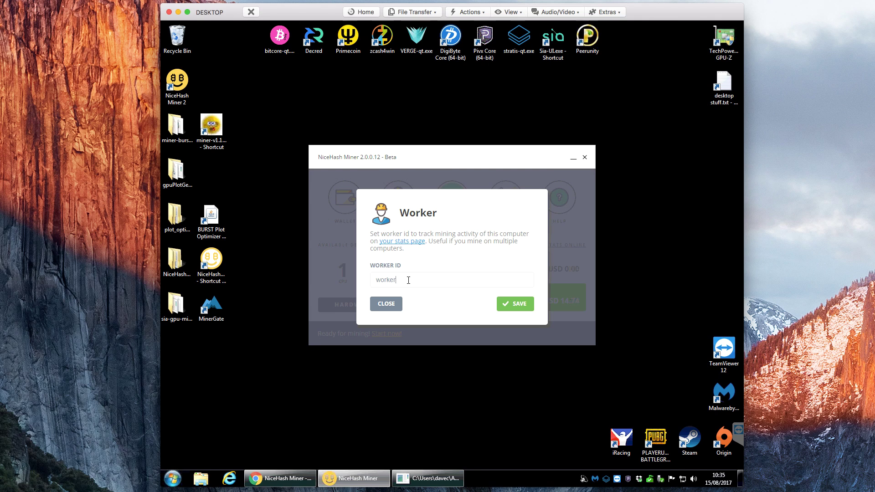
{"action": "left_click", "coordinate": [506, 307]}
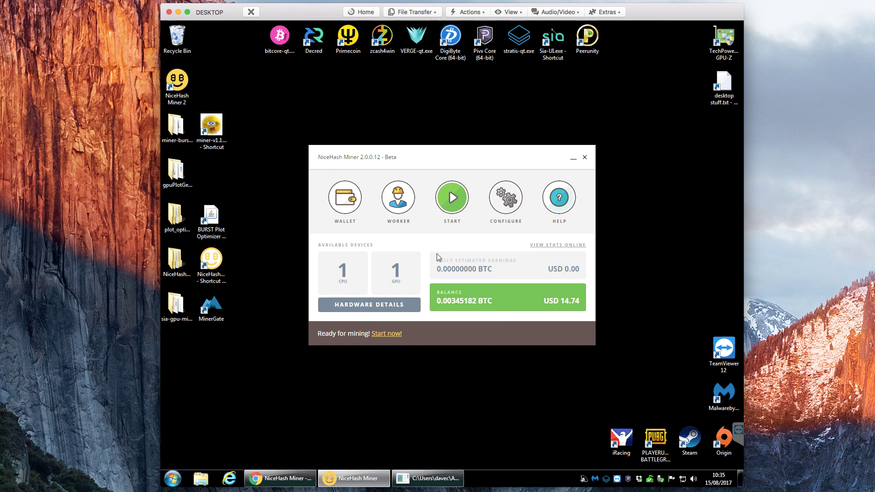
Step: Review the General, System, Advanced and About configuration pages and return to the main screen
{"action": "left_click", "coordinate": [508, 204]}
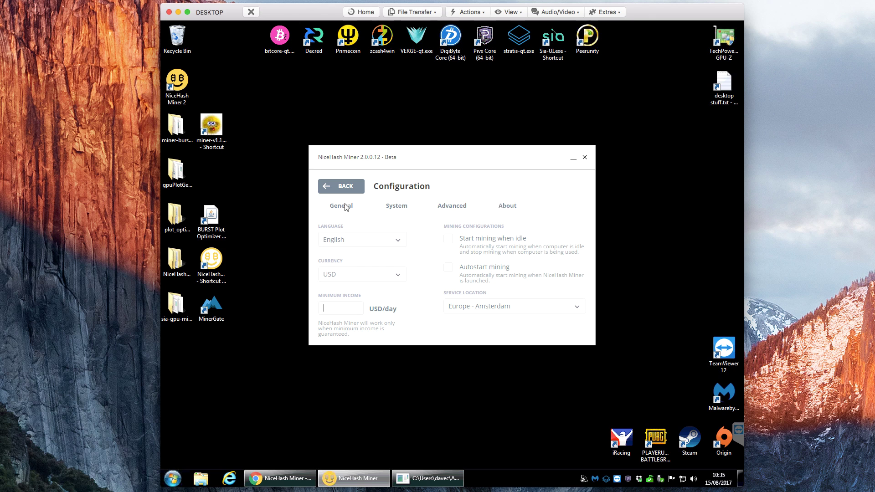
{"action": "left_click", "coordinate": [395, 207]}
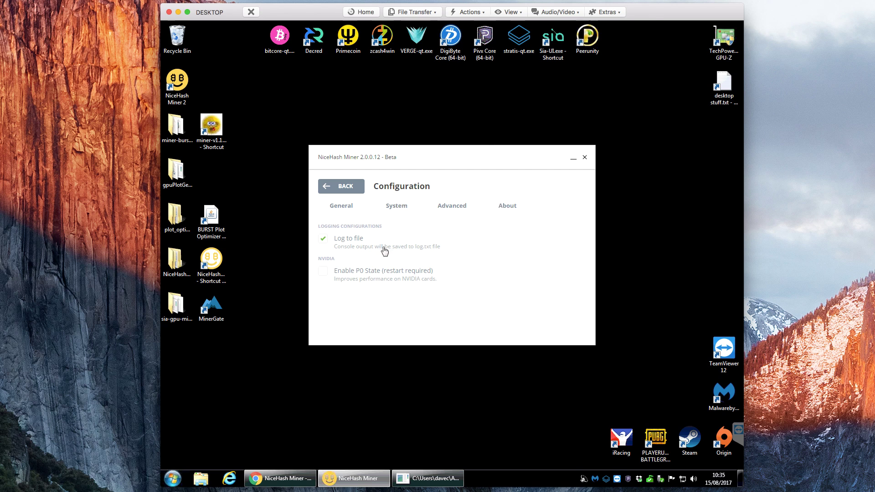
{"action": "left_click", "coordinate": [445, 208]}
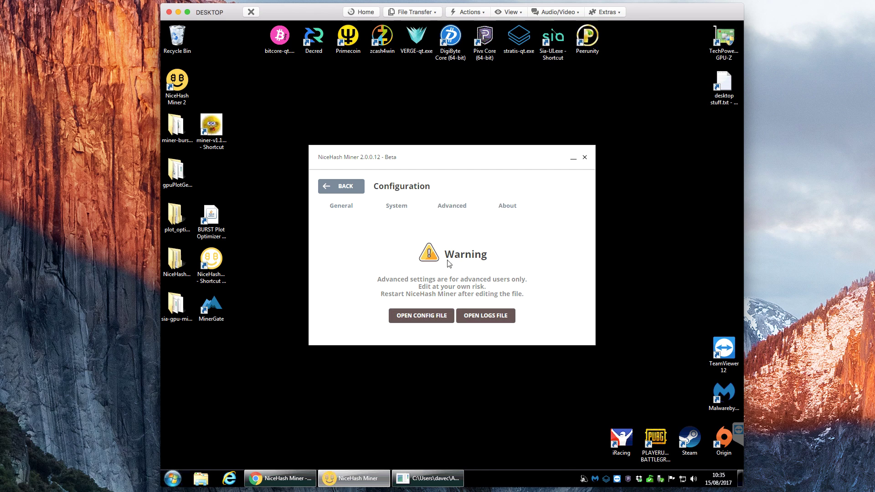
{"action": "left_click", "coordinate": [509, 205]}
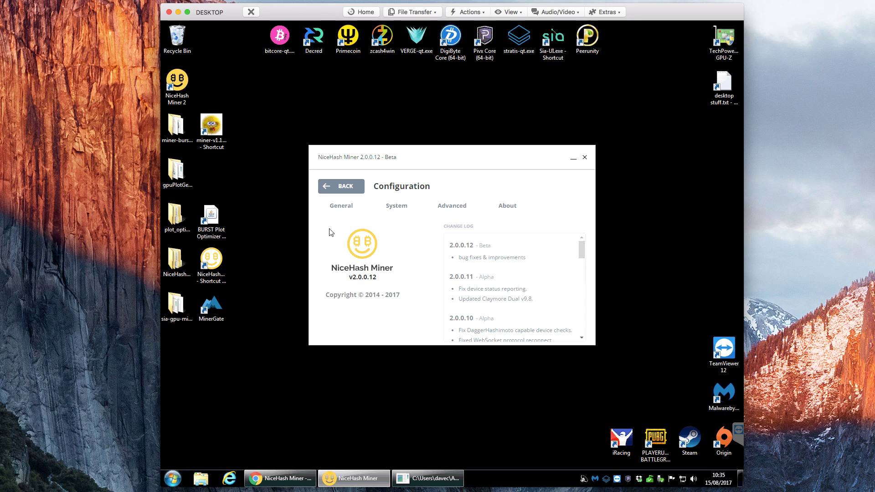
{"action": "left_click", "coordinate": [333, 189]}
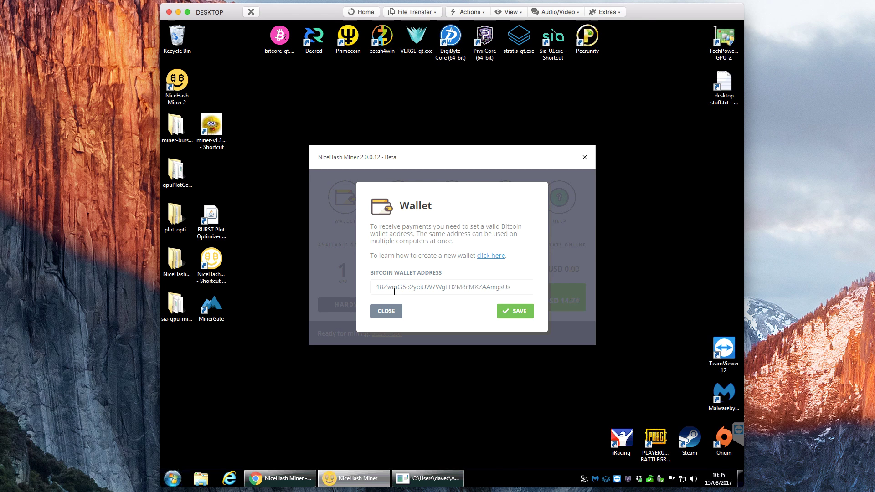
Step: Review the saved Bitcoin wallet address and worker ID, and return to the main screen
{"action": "left_click", "coordinate": [508, 314]}
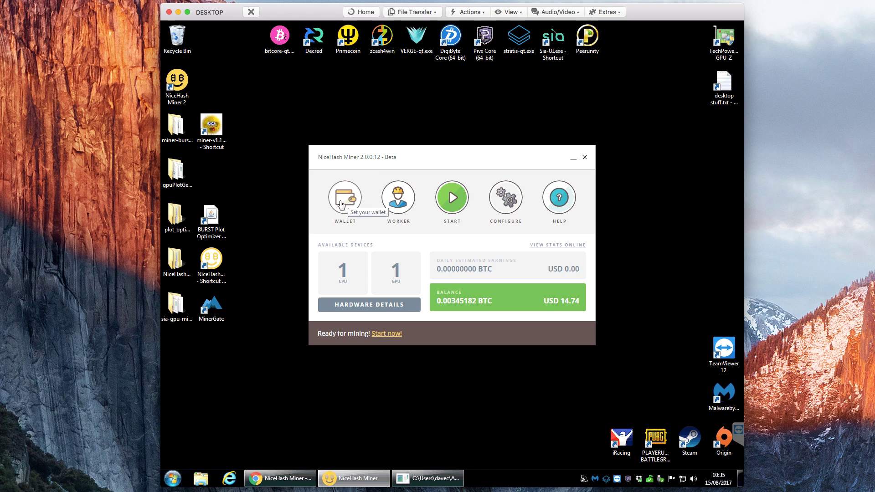
{"action": "left_click", "coordinate": [399, 199]}
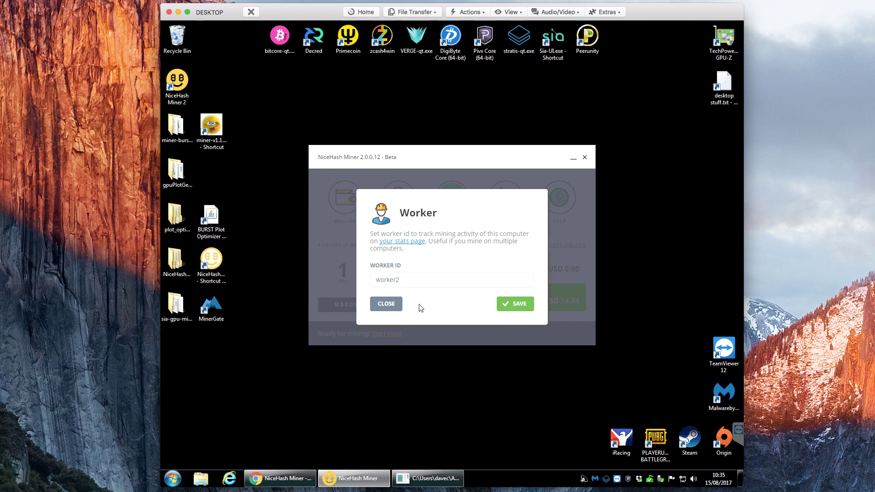
{"action": "left_click", "coordinate": [396, 306]}
{"action": "left_click", "coordinate": [340, 200]}
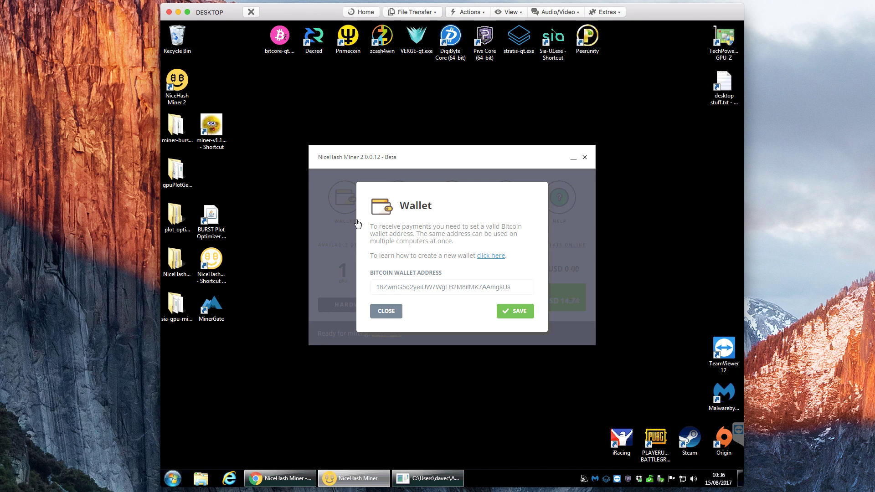
{"action": "left_click", "coordinate": [393, 314]}
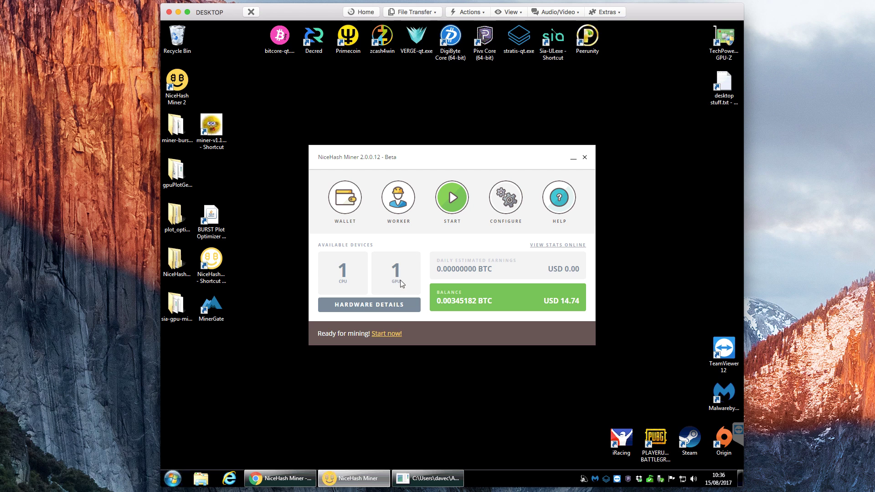
Step: Start mining, view the xmr-stak-cpu and ZecMiner64 console windows, and minimise both
{"action": "left_click", "coordinate": [453, 203]}
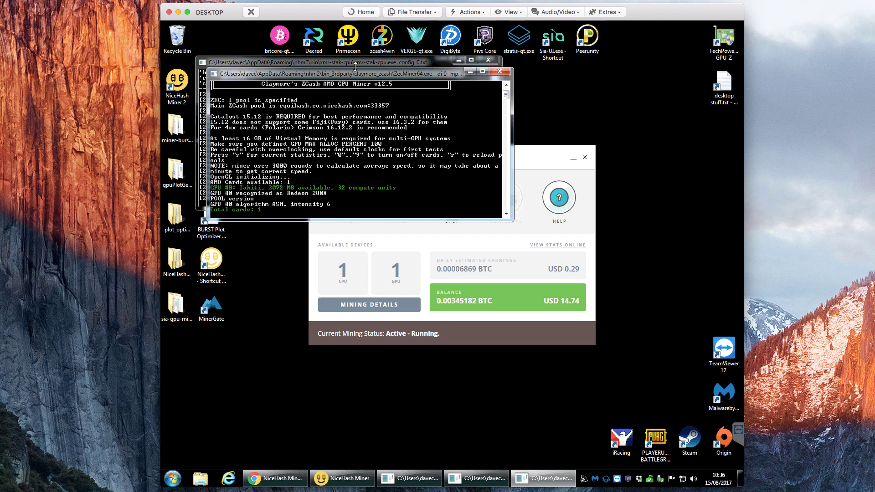
{"action": "left_click_drag", "start_coordinate": [345, 74], "coordinate": [329, 146]}
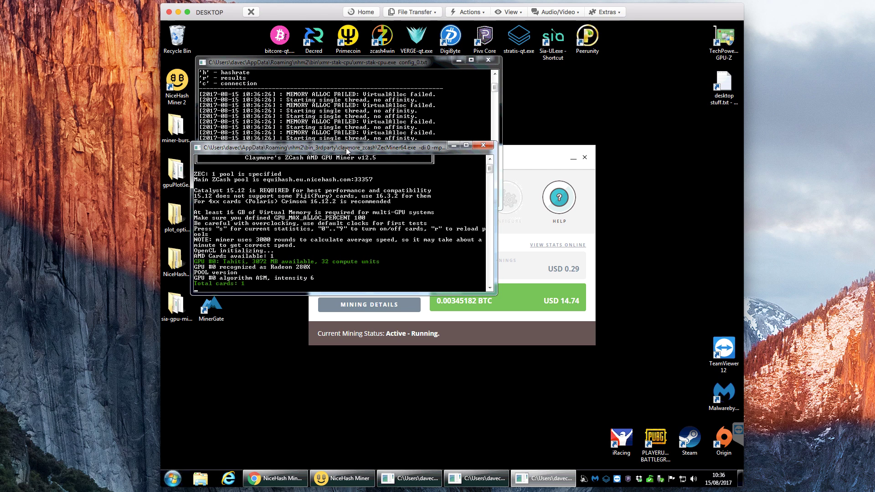
{"action": "left_click", "coordinate": [332, 63]}
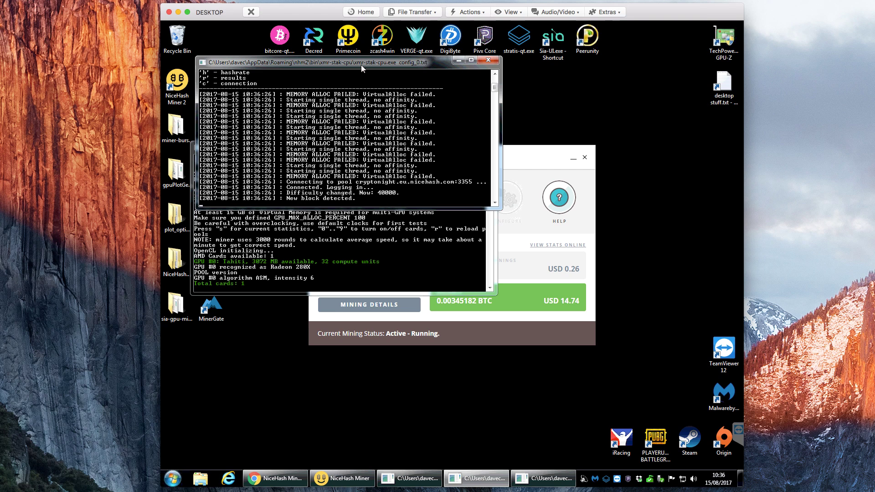
{"action": "left_click", "coordinate": [457, 61]}
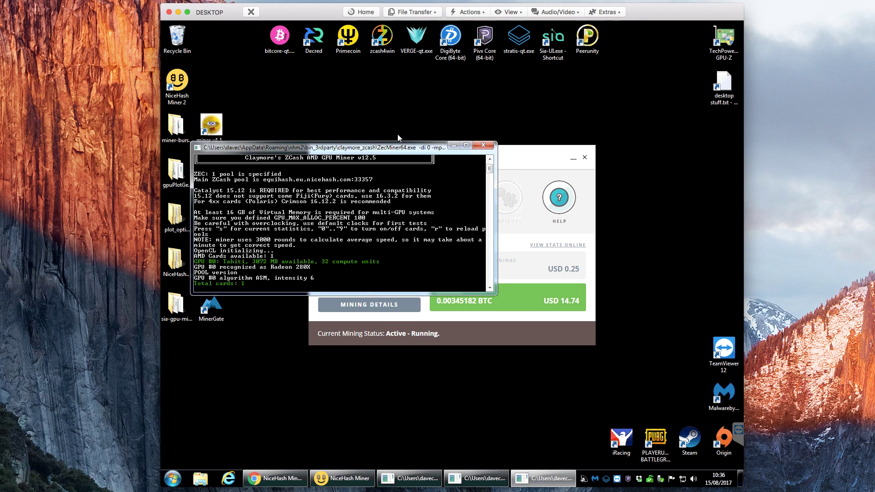
{"action": "left_click_drag", "start_coordinate": [382, 145], "coordinate": [377, 94]}
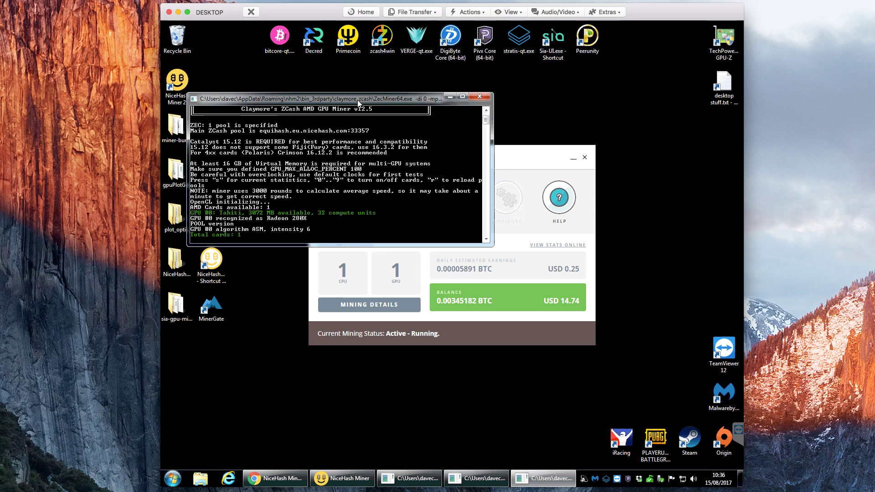
{"action": "left_click", "coordinate": [450, 96]}
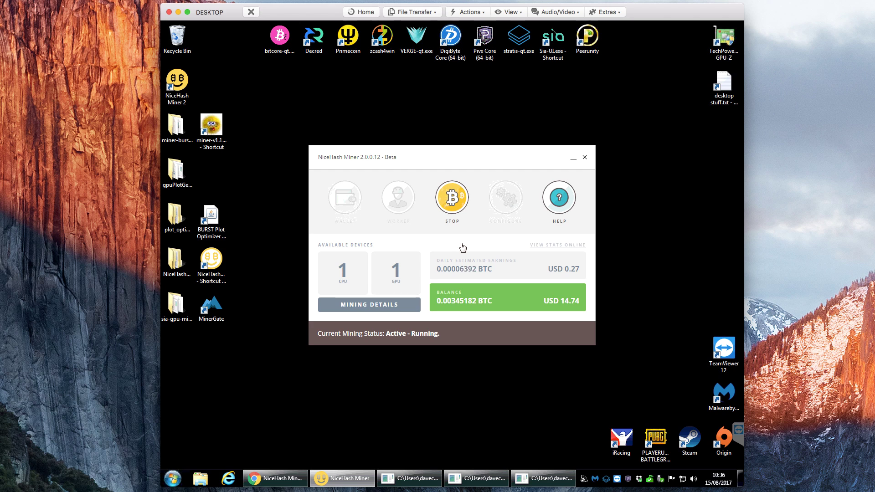
Step: Check the algorithm and speed of each device in the mining details, and stop mining
{"action": "left_click", "coordinate": [369, 308]}
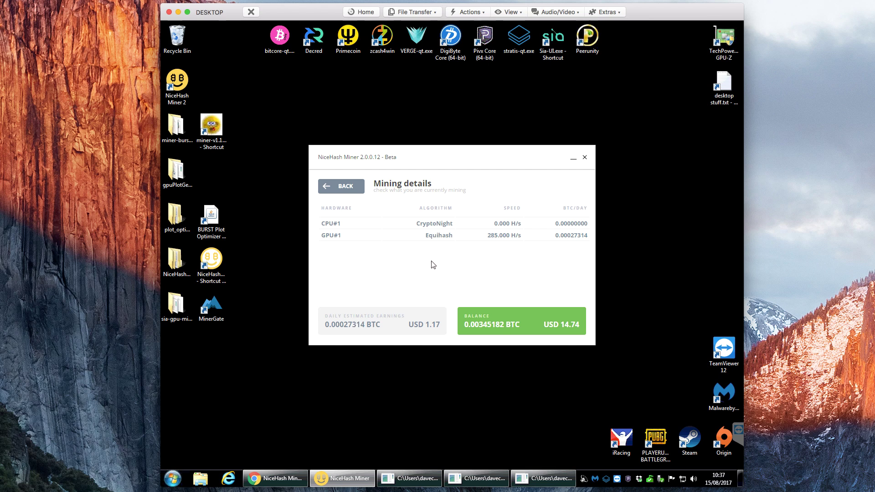
{"action": "mouse_move", "coordinate": [339, 240]}
{"action": "mouse_move", "coordinate": [324, 228]}
{"action": "left_click", "coordinate": [330, 185]}
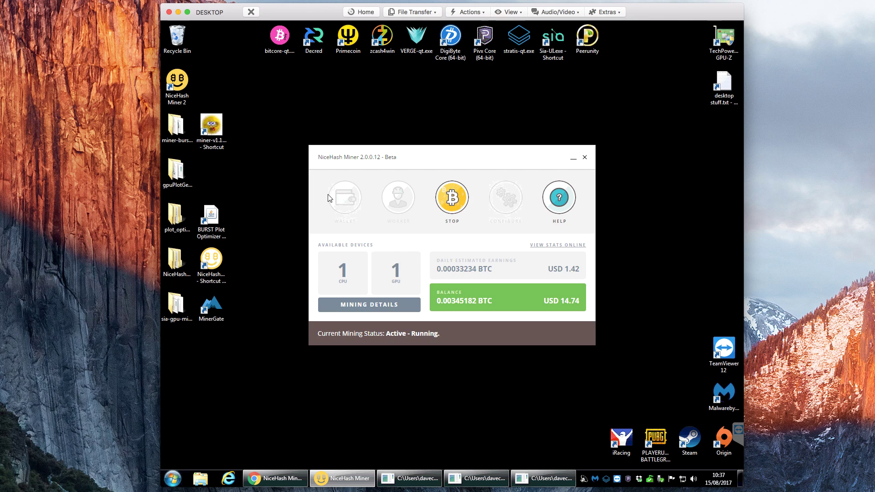
{"action": "left_click", "coordinate": [452, 200]}
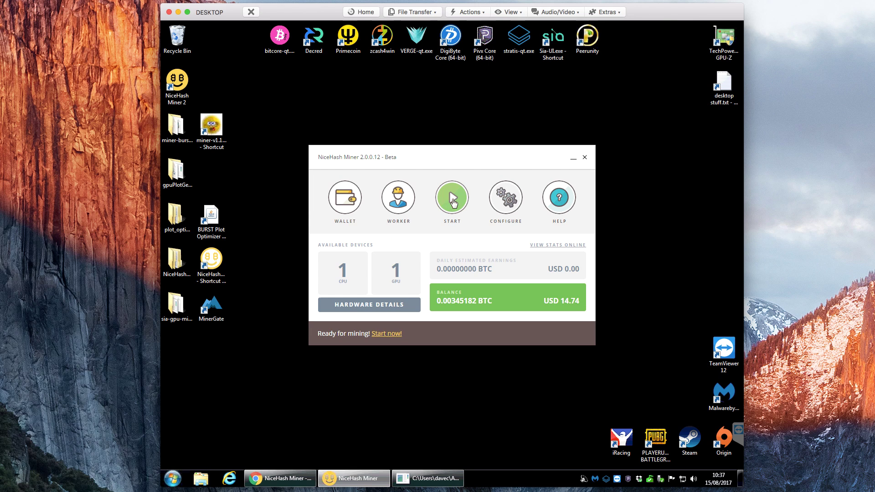
Step: Disable the CPU in the hardware details and run the miner-v1.170601_AVX2 shortcut minimised
{"action": "left_click", "coordinate": [364, 305]}
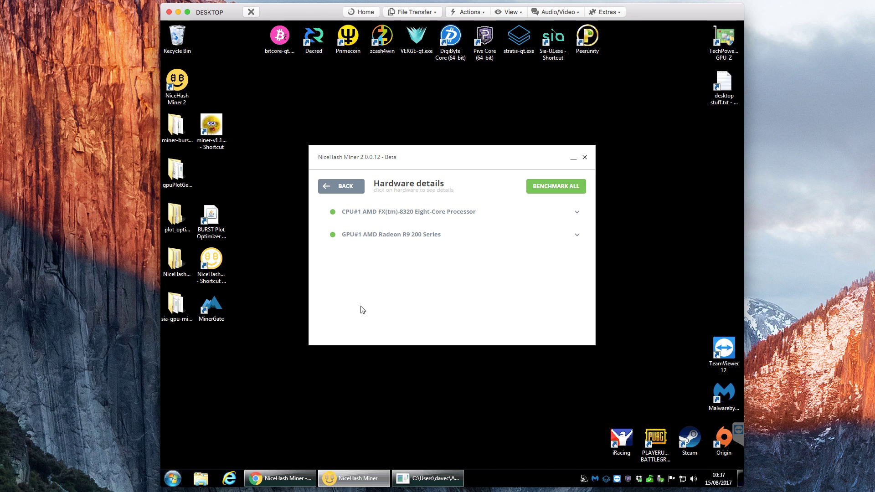
{"action": "left_click", "coordinate": [327, 213]}
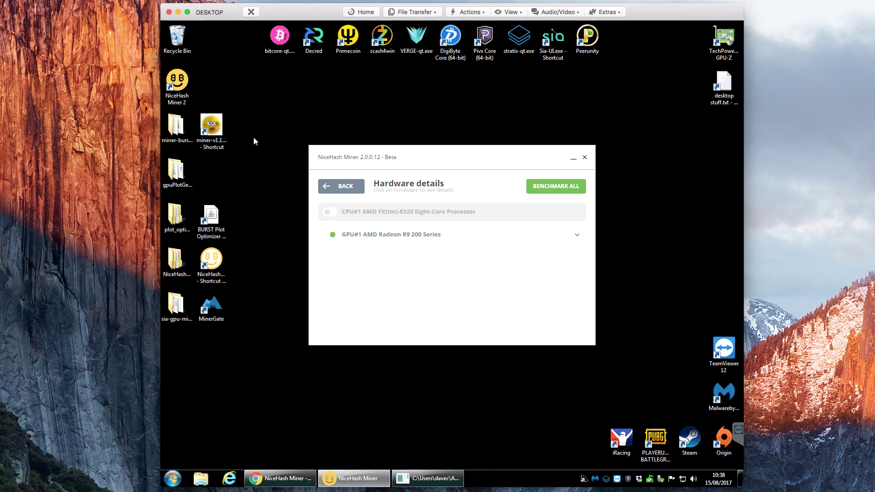
{"action": "double_click", "coordinate": [211, 125]}
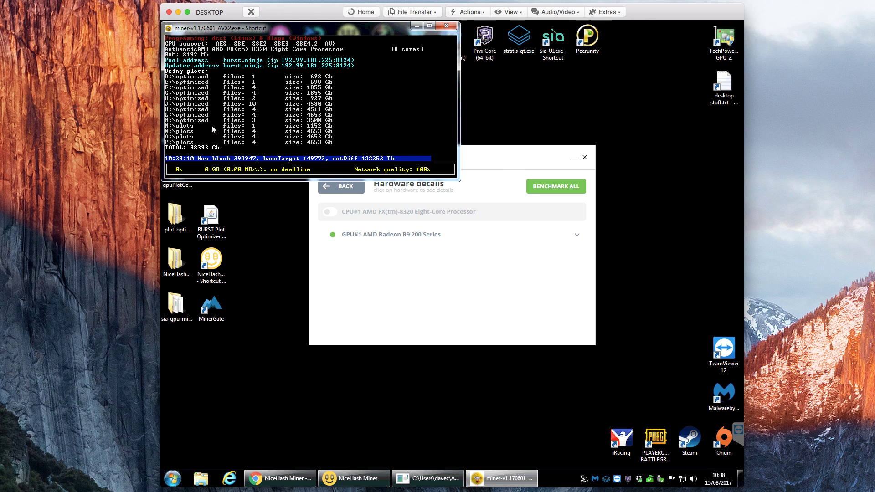
{"action": "left_click", "coordinate": [417, 28]}
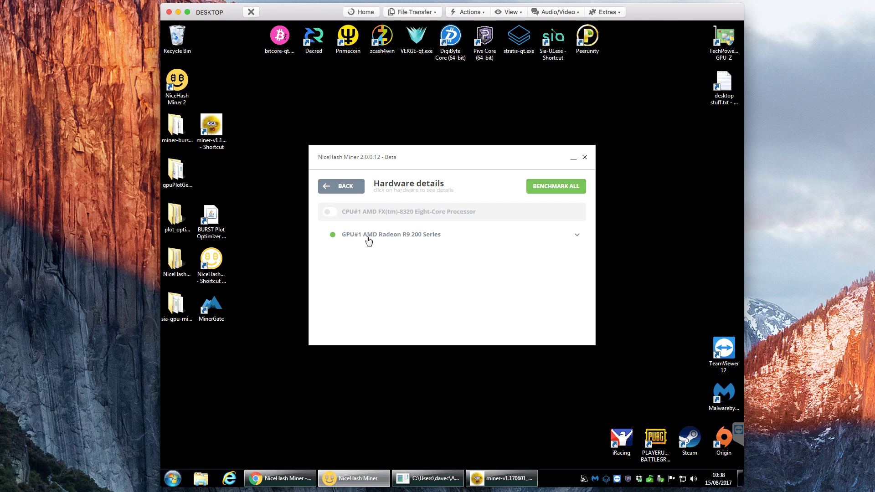
{"action": "left_click", "coordinate": [324, 192]}
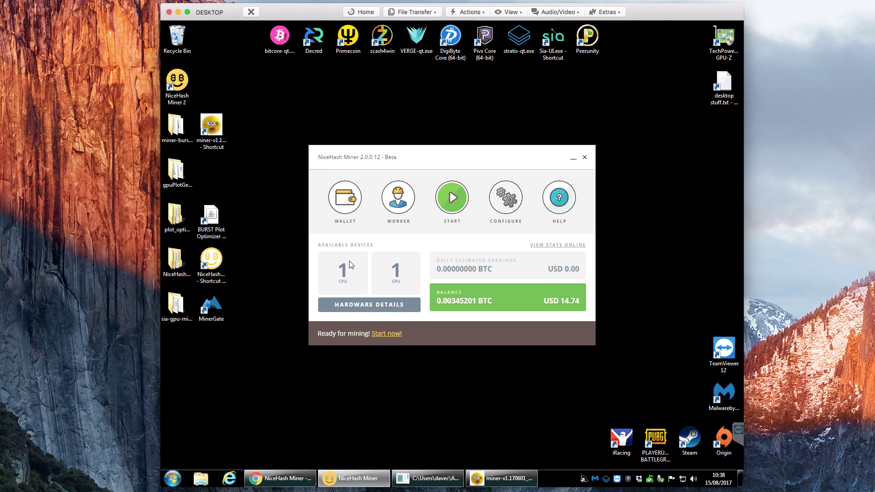
Step: Start mining on the GPU only and check its mining details and ZecMiner64 console output
{"action": "left_click", "coordinate": [452, 201]}
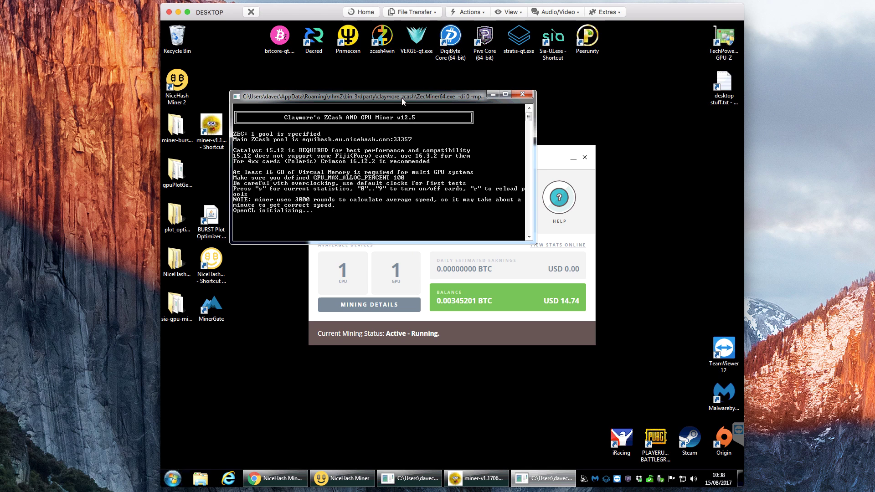
{"action": "left_click", "coordinate": [492, 96]}
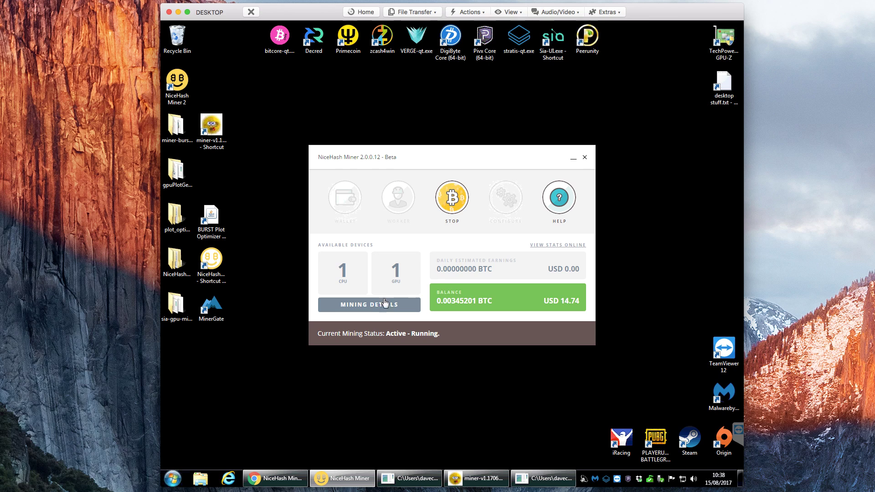
{"action": "left_click", "coordinate": [373, 309]}
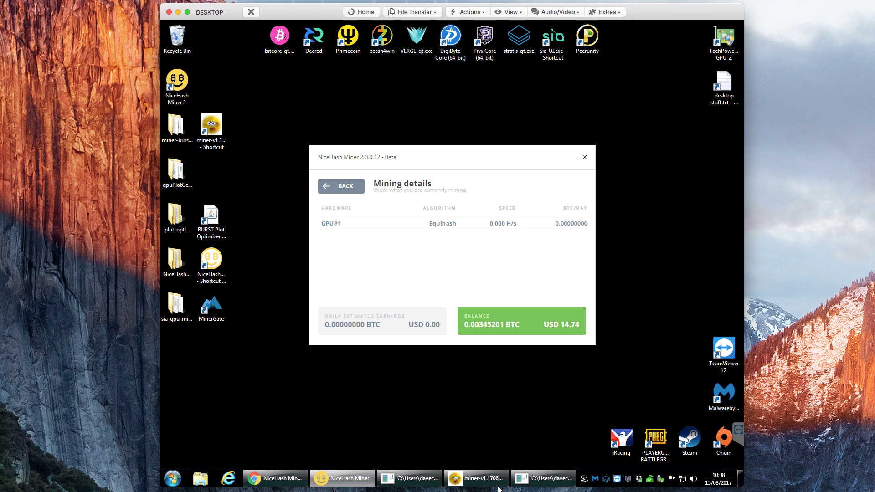
{"action": "left_click", "coordinate": [528, 477]}
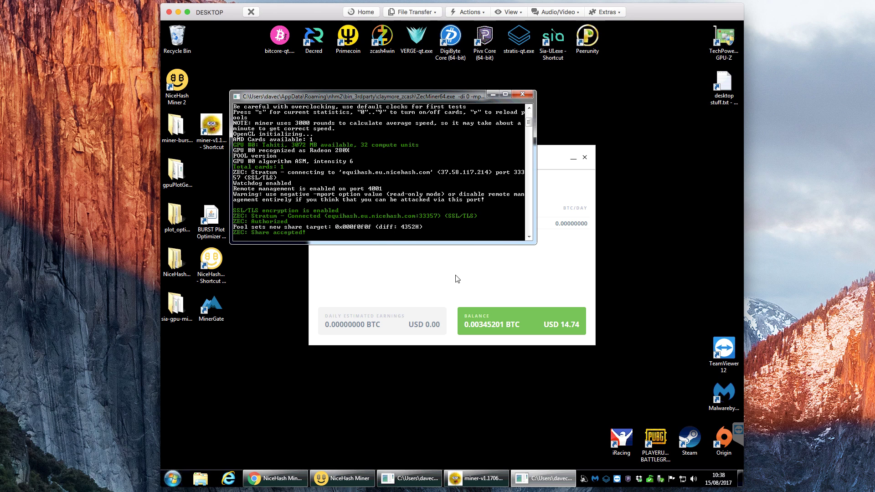
{"action": "left_click", "coordinate": [479, 283]}
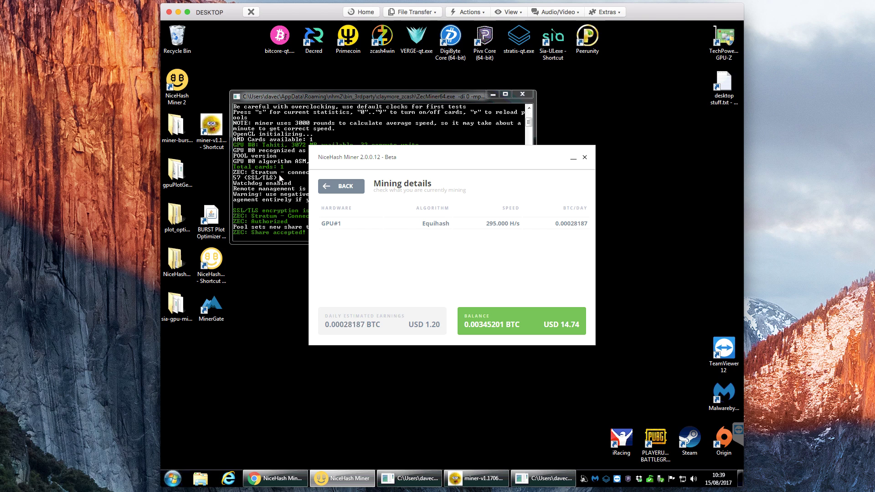
Step: Minimise the ZecMiner64 console and stop mining from the main screen
{"action": "left_click", "coordinate": [328, 186]}
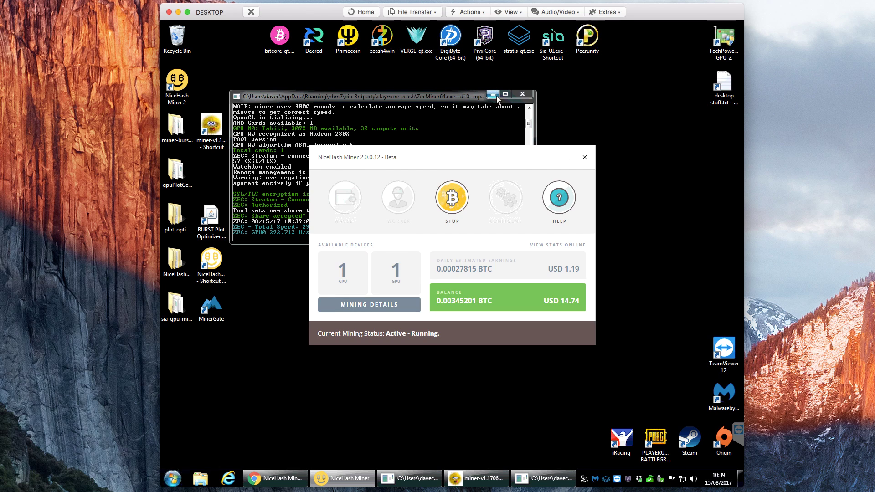
{"action": "left_click", "coordinate": [493, 95]}
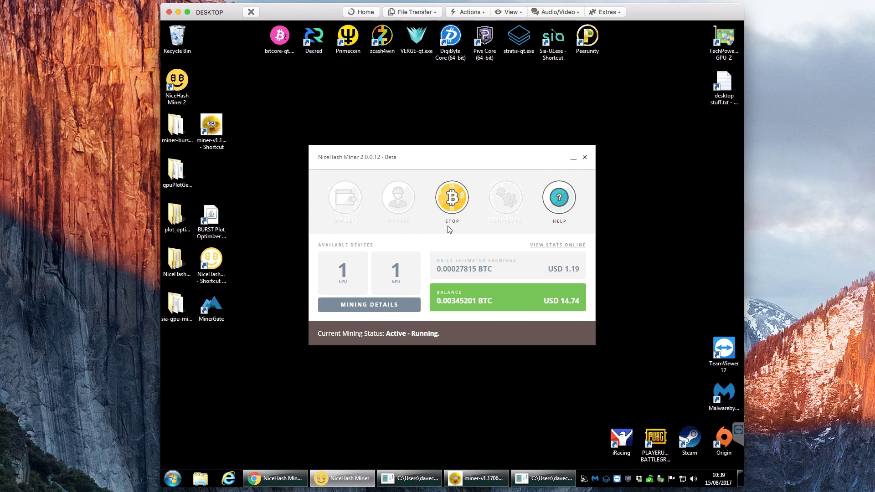
{"action": "left_click", "coordinate": [452, 200]}
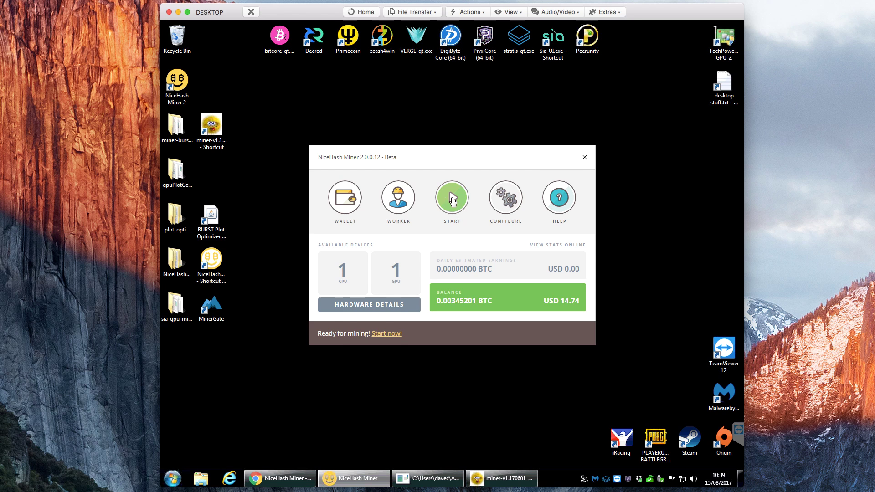
Step: Restart NiceHash Miner 2, allow it to make changes, and minimise the Excavator console
{"action": "left_click", "coordinate": [586, 159]}
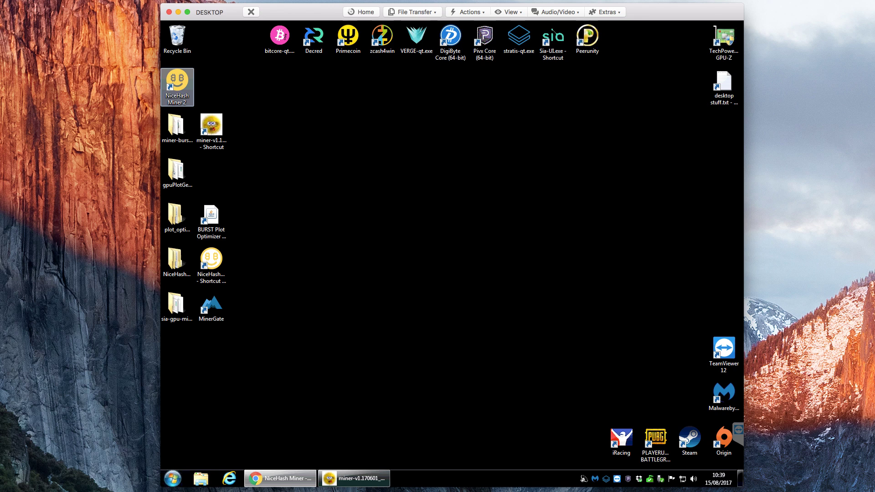
{"action": "double_click", "coordinate": [179, 90]}
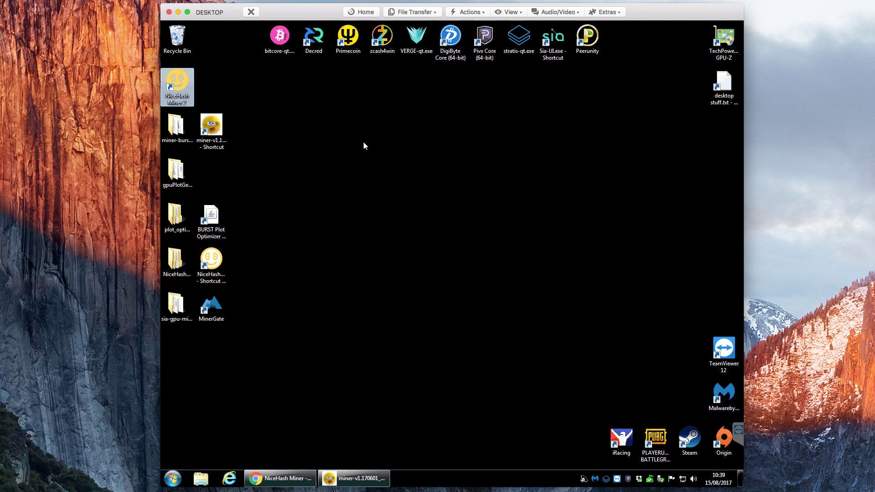
{"action": "left_click", "coordinate": [483, 269]}
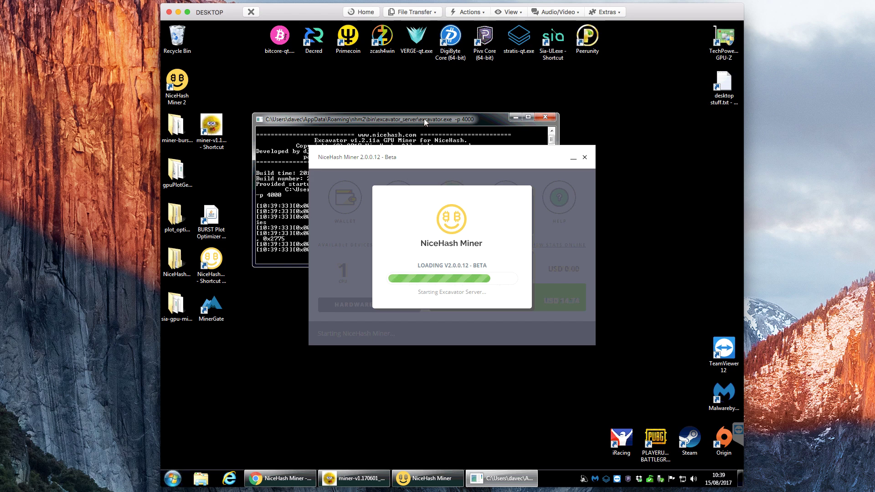
{"action": "left_click", "coordinate": [511, 118]}
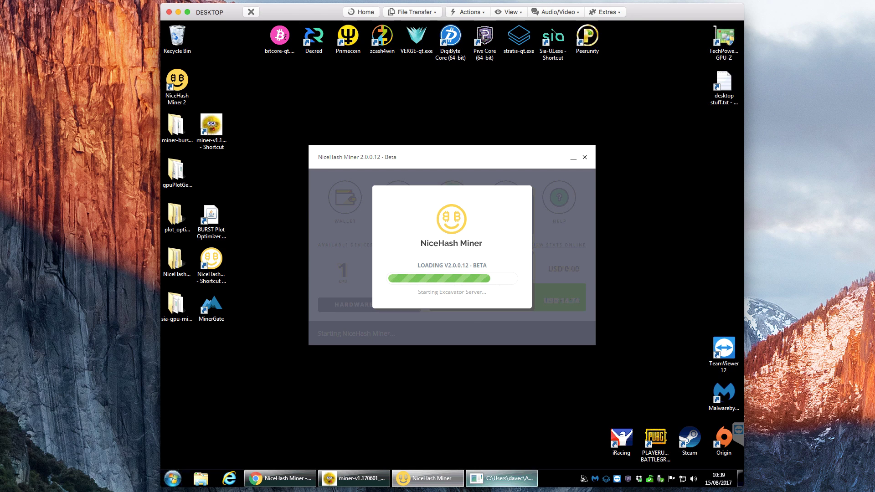
Step: Examine the Excavator console separately from the miner window, minimise it, and move the miner window back to the middle of the desktop
{"action": "left_click", "coordinate": [511, 488]}
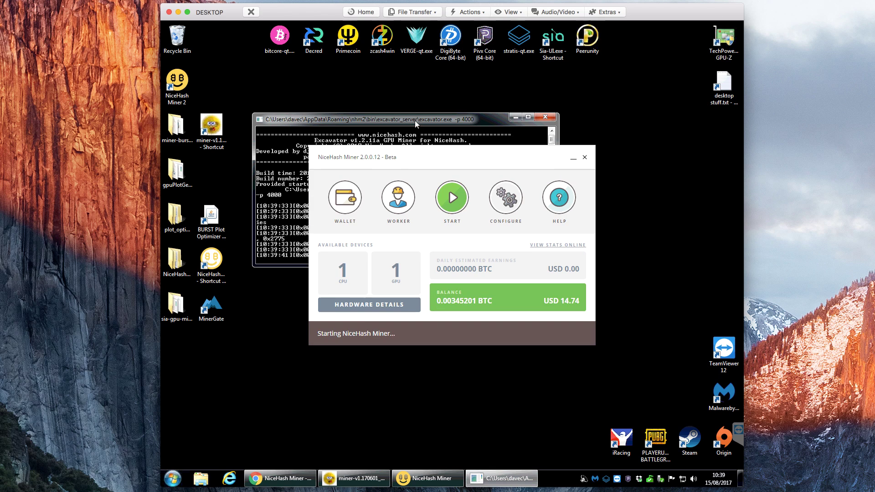
{"action": "left_click_drag", "start_coordinate": [415, 121], "coordinate": [458, 45]}
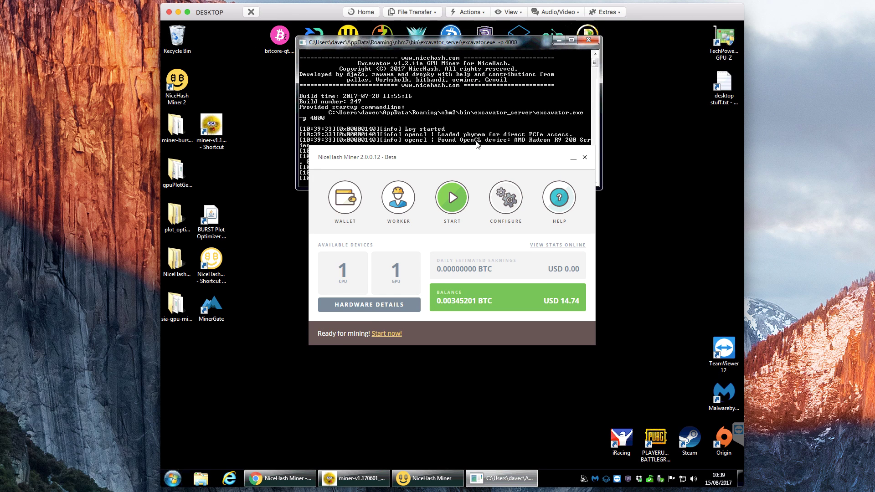
{"action": "left_click_drag", "start_coordinate": [475, 151], "coordinate": [463, 230]}
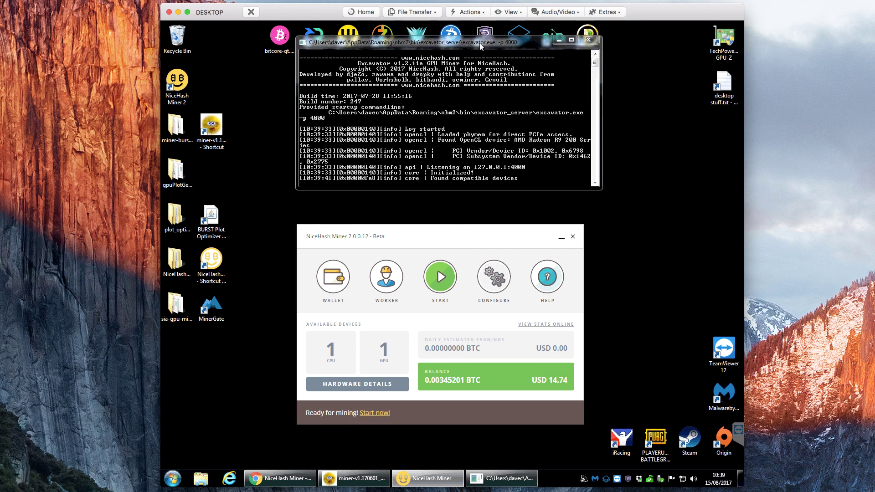
{"action": "left_click_drag", "start_coordinate": [481, 46], "coordinate": [465, 61]}
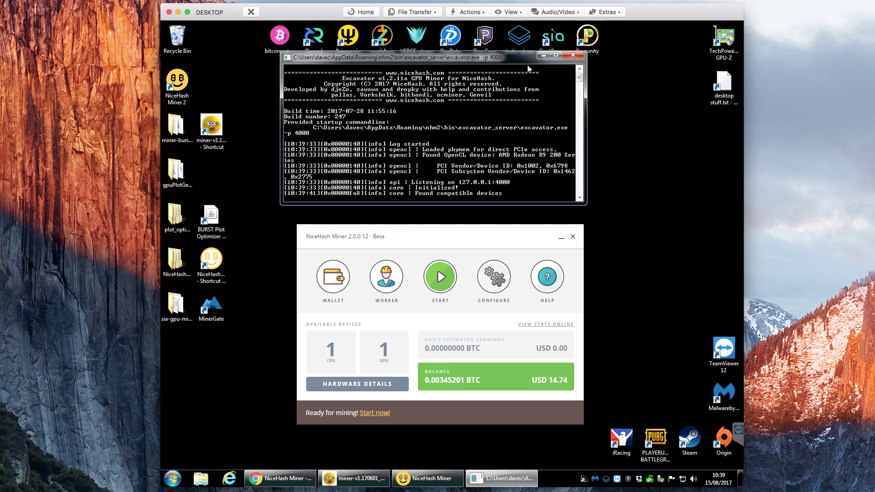
{"action": "left_click", "coordinate": [544, 55]}
{"action": "left_click_drag", "start_coordinate": [453, 237], "coordinate": [467, 146]}
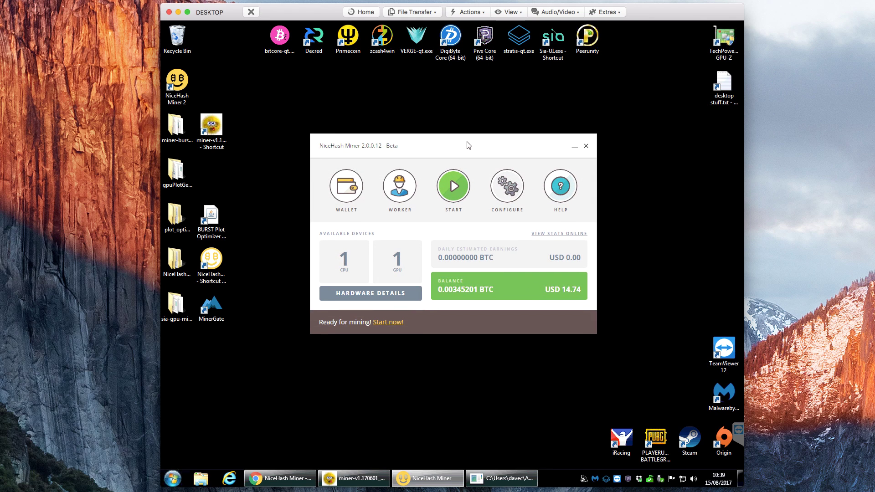
Step: Start mining again, minimise the ZecMiner64 console, check the mining details and return to the main screen
{"action": "left_click", "coordinate": [453, 186]}
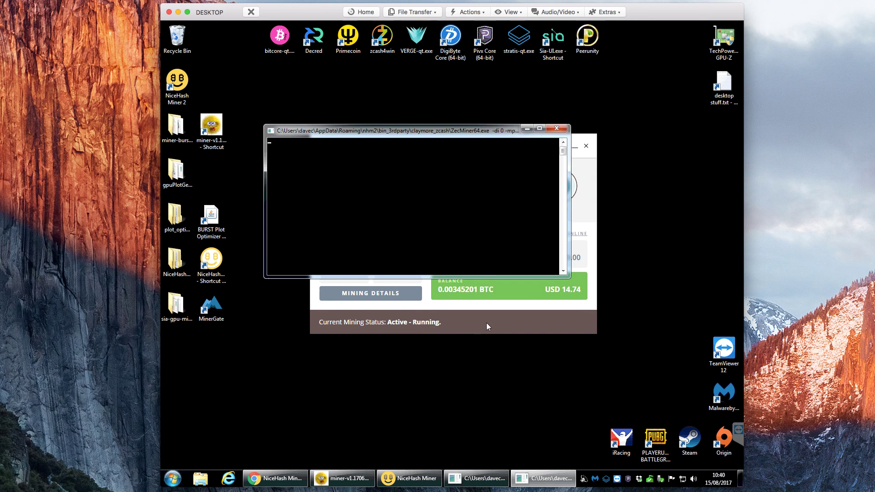
{"action": "left_click", "coordinate": [526, 130]}
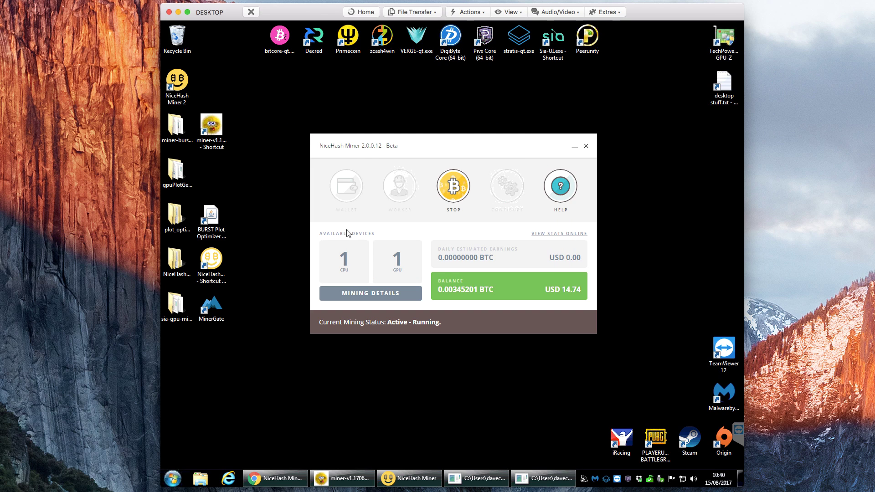
{"action": "left_click", "coordinate": [373, 294]}
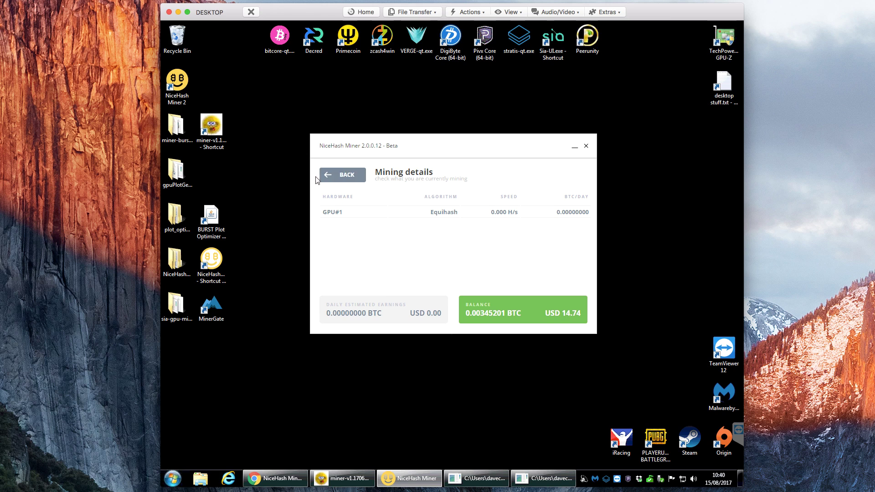
{"action": "left_click", "coordinate": [328, 177]}
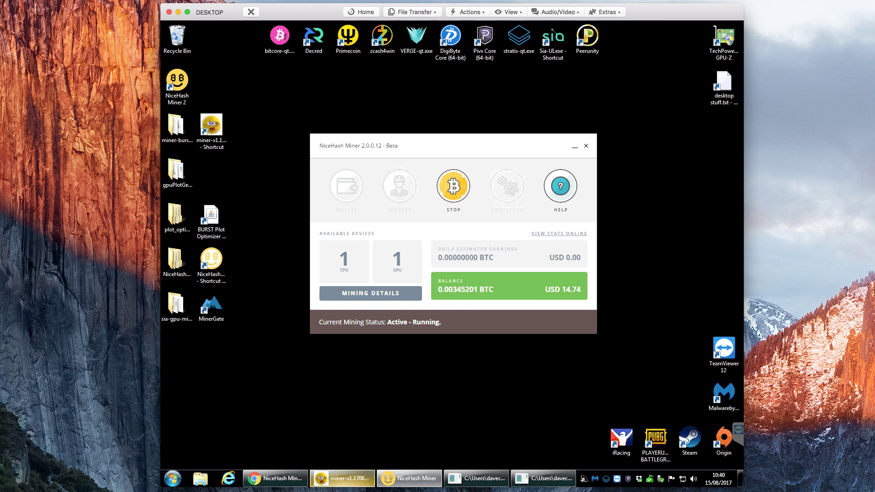
Step: Open the wallet's online stats from the miner and examine the mining stats, projected payout and one-day interactive history
{"action": "mouse_move", "coordinate": [348, 480]}
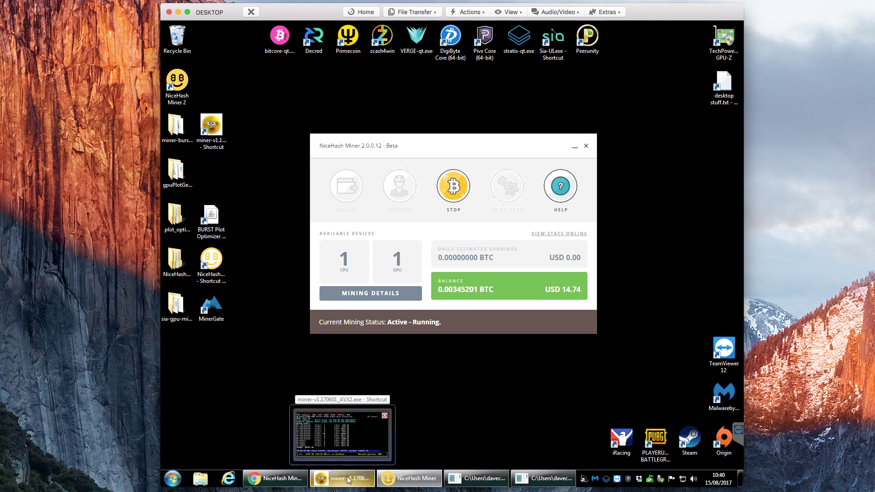
{"action": "left_click_drag", "start_coordinate": [535, 146], "coordinate": [566, 151]}
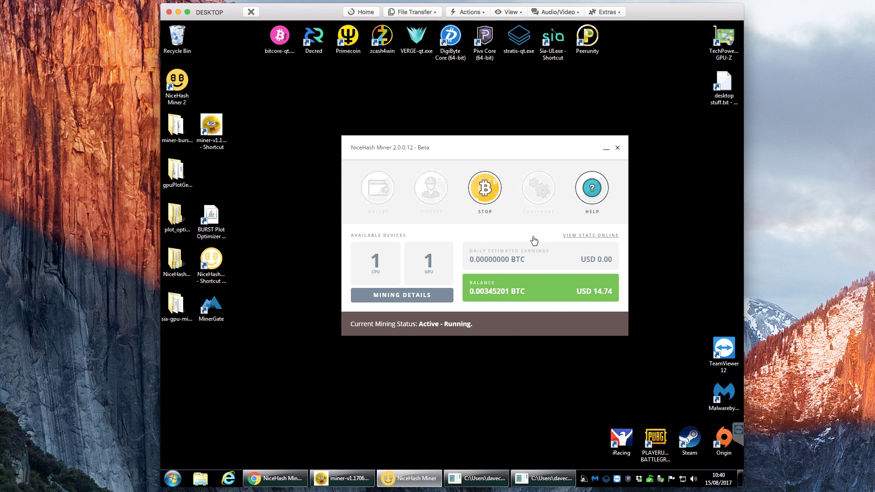
{"action": "left_click", "coordinate": [592, 236]}
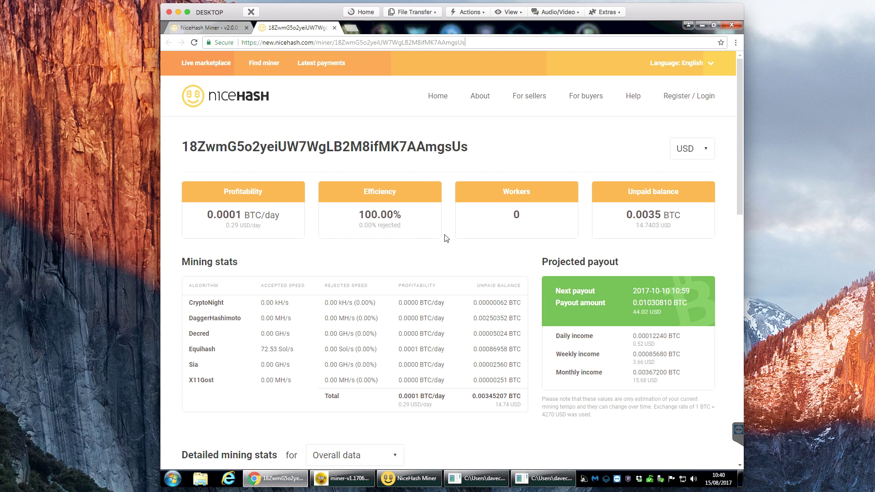
{"action": "scroll", "coordinate": [446, 238], "scroll_direction": "down", "scroll_amount": 2}
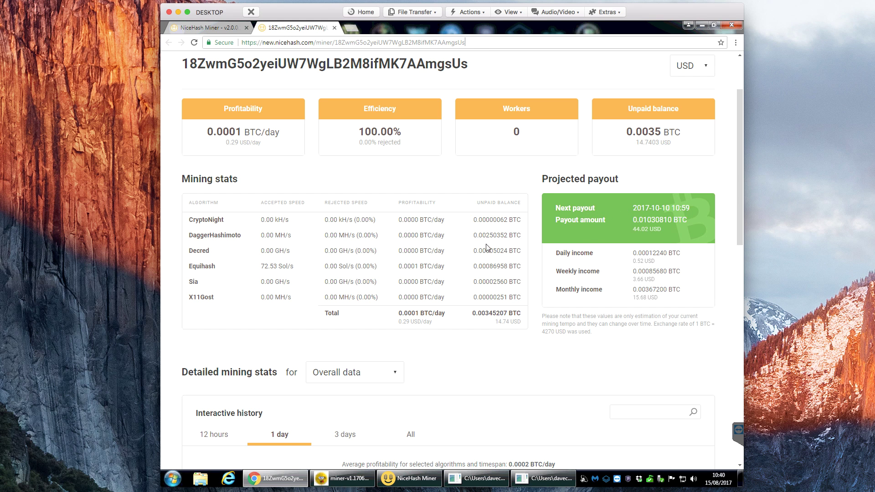
{"action": "scroll", "coordinate": [486, 248], "scroll_direction": "down", "scroll_amount": 5}
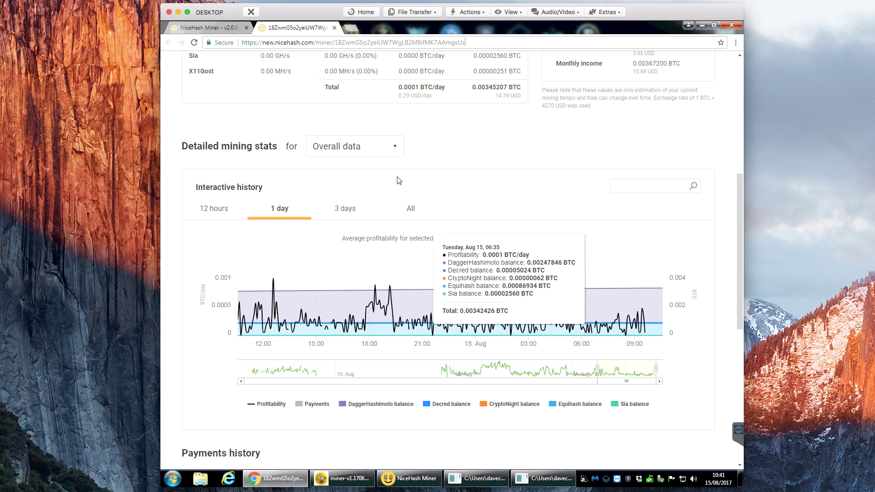
{"action": "scroll", "coordinate": [398, 180], "scroll_direction": "up", "scroll_amount": 5}
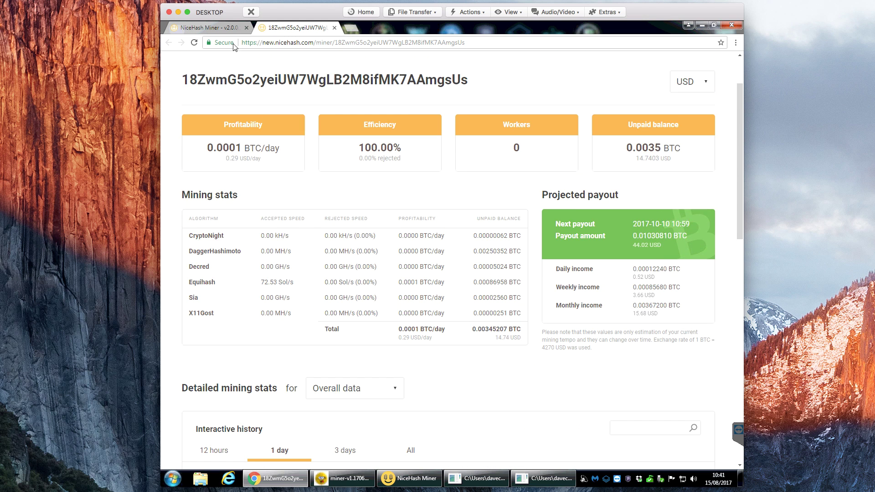
Step: Close the online stats page and the browser, and reposition the miner window on the desktop
{"action": "left_click", "coordinate": [334, 28]}
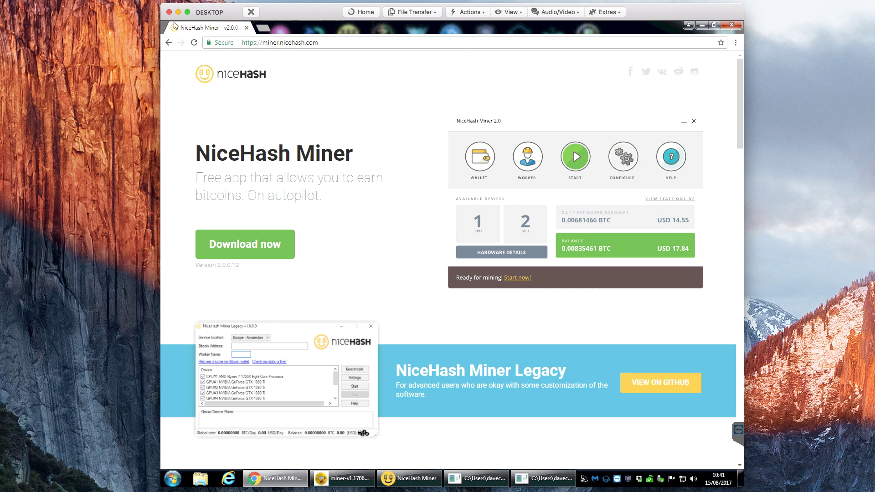
{"action": "left_click", "coordinate": [731, 25]}
{"action": "left_click_drag", "start_coordinate": [492, 151], "coordinate": [517, 155]}
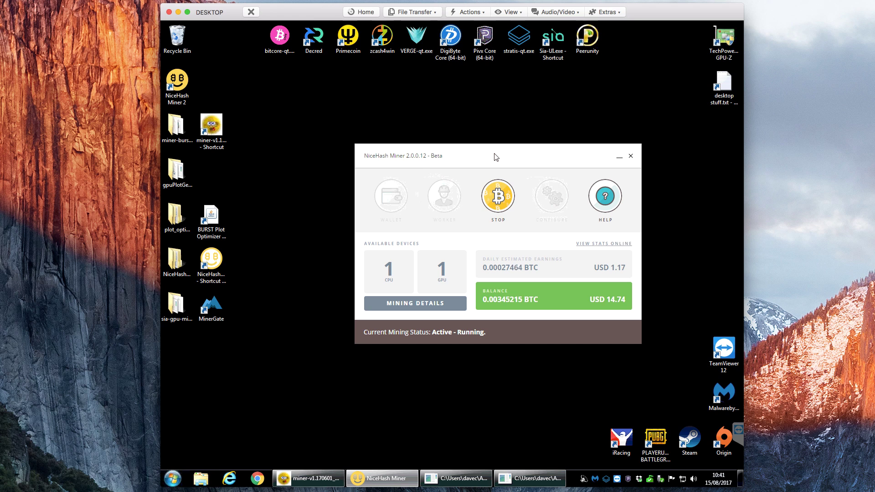
Step: Bring up the miner-v1.170601_AVX2 console to check its plot-reading output beside NiceHash Miner
{"action": "left_click", "coordinate": [321, 478]}
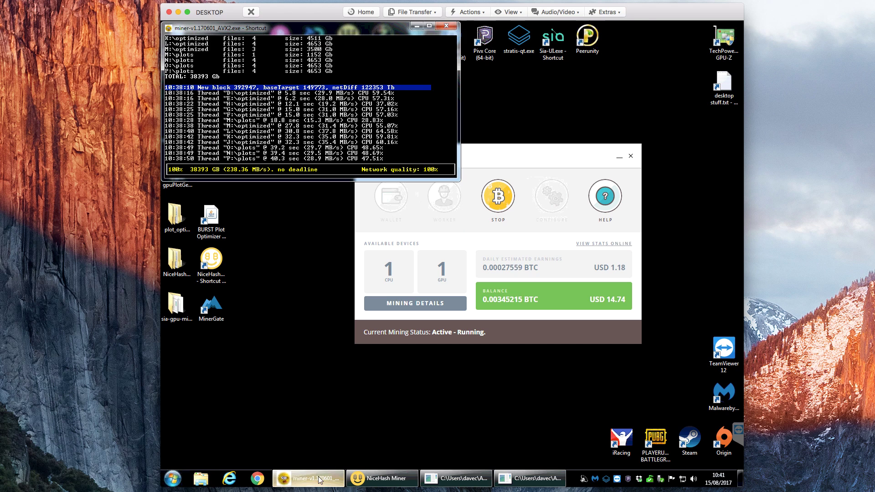